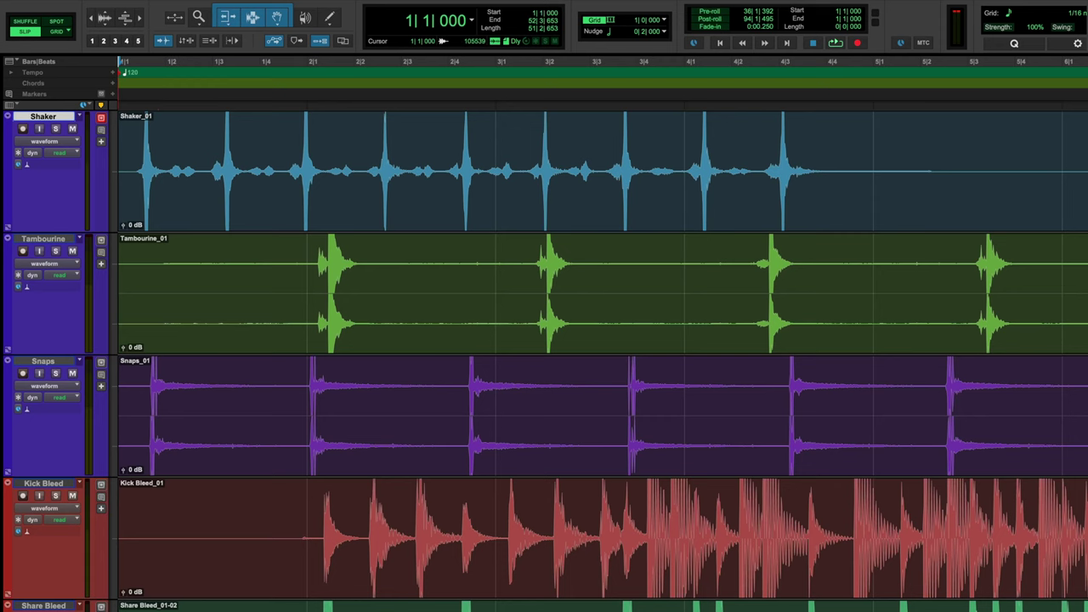
Step: Solo the Shaker track and play it from the start of the session
{"action": "key", "text": "shift+s"}
{"action": "key", "text": "space"}
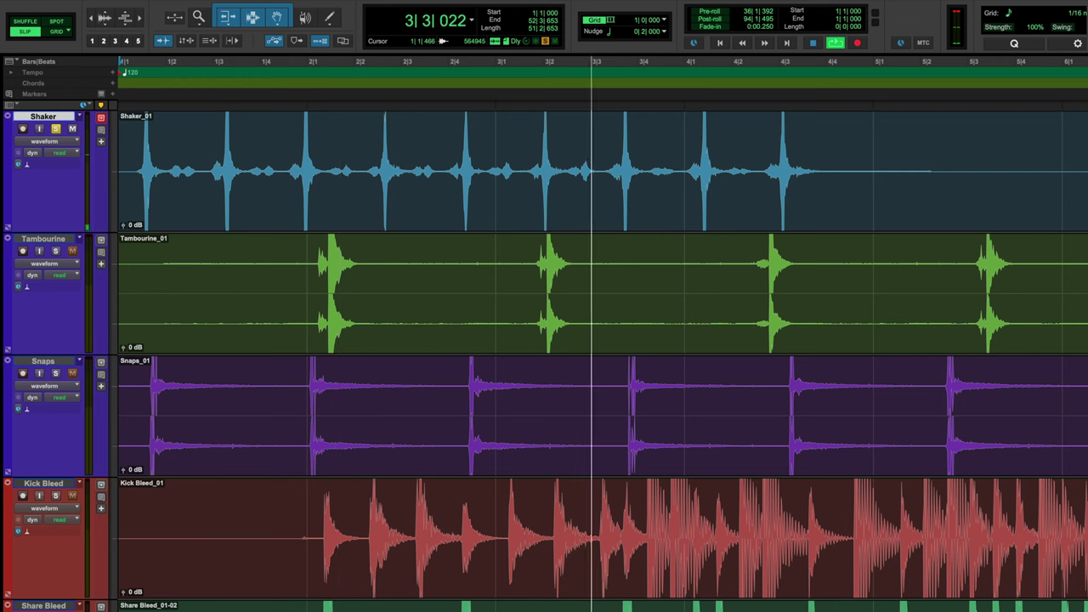
{"action": "key", "text": "space"}
Step: Bring up Strip Silence, set Min Strip Duration to 0 msec, and select the whole Shaker clip
{"action": "left_click", "coordinate": [128, 1]}
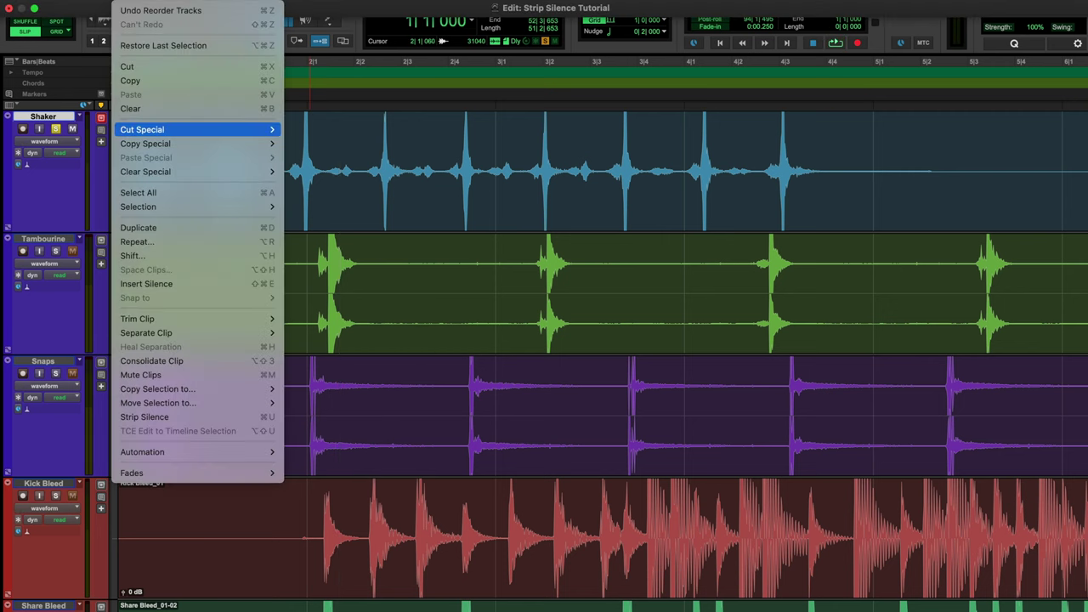
{"action": "mouse_move", "coordinate": [195, 402]}
{"action": "left_click", "coordinate": [144, 417]}
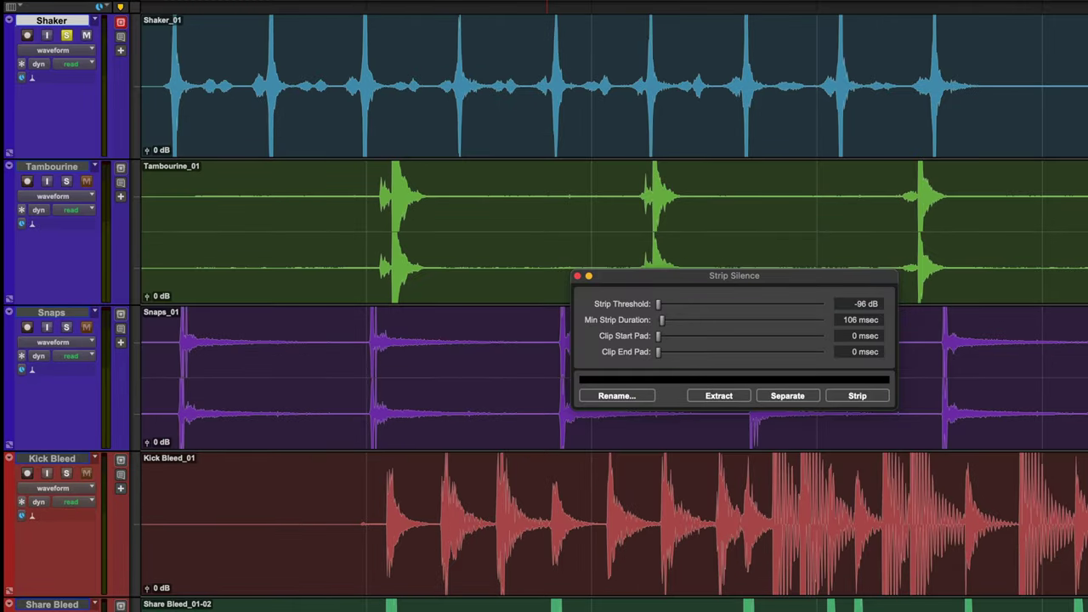
{"action": "left_click_drag", "start_coordinate": [661, 320], "coordinate": [658, 320]}
{"action": "double_click", "coordinate": [163, 85]}
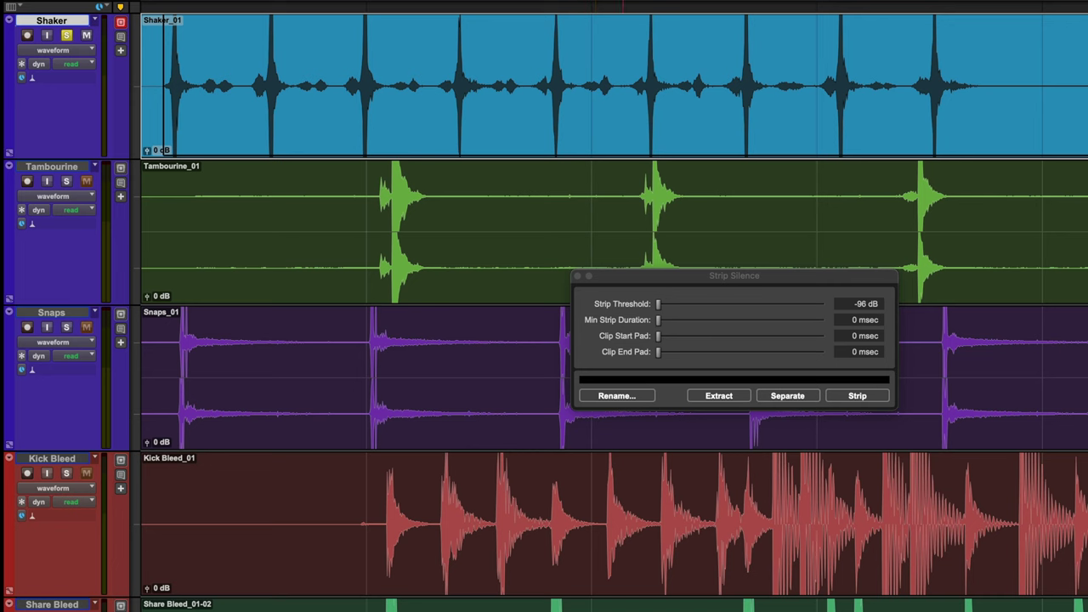
Step: Set the Strip Threshold to -51 dB and Min Strip Duration to 106 msec for the Shaker clip
{"action": "left_click_drag", "start_coordinate": [658, 304], "coordinate": [715, 304]}
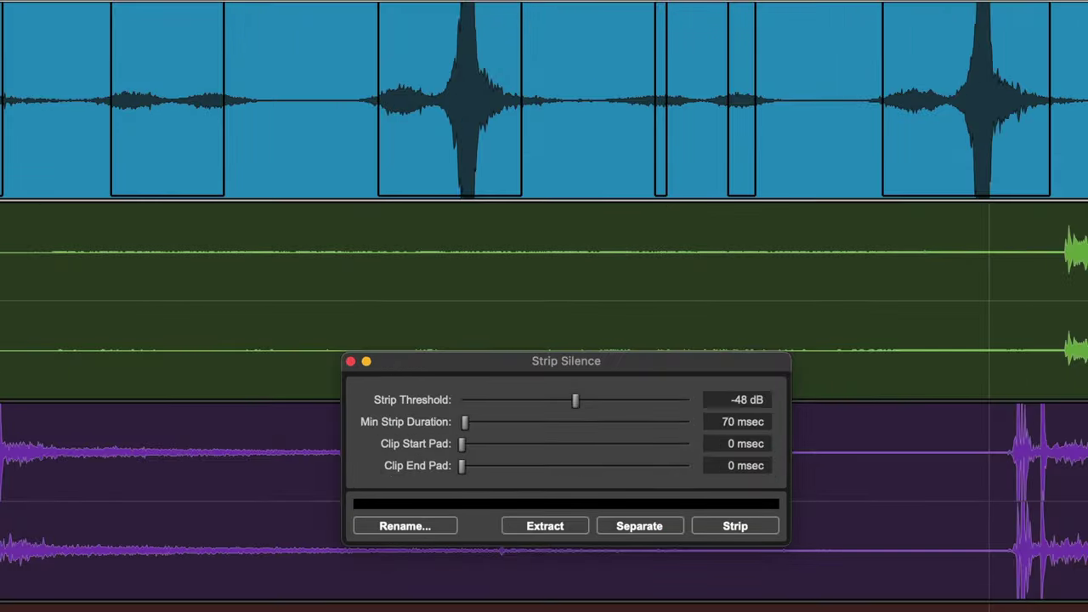
{"action": "left_click_drag", "start_coordinate": [465, 422], "coordinate": [466, 421]}
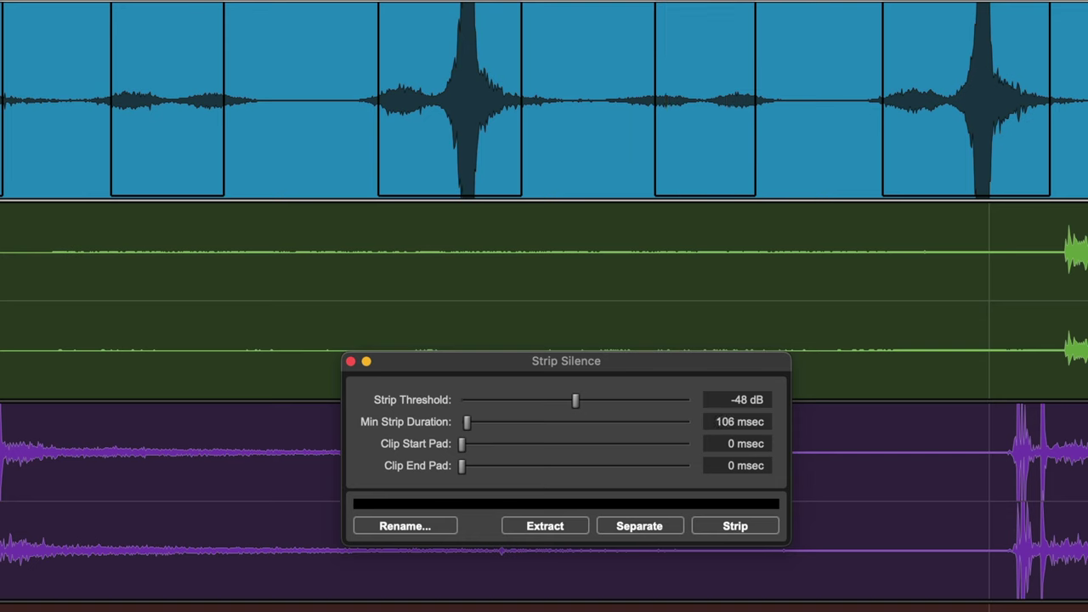
{"action": "left_click_drag", "start_coordinate": [576, 400], "coordinate": [568, 400]}
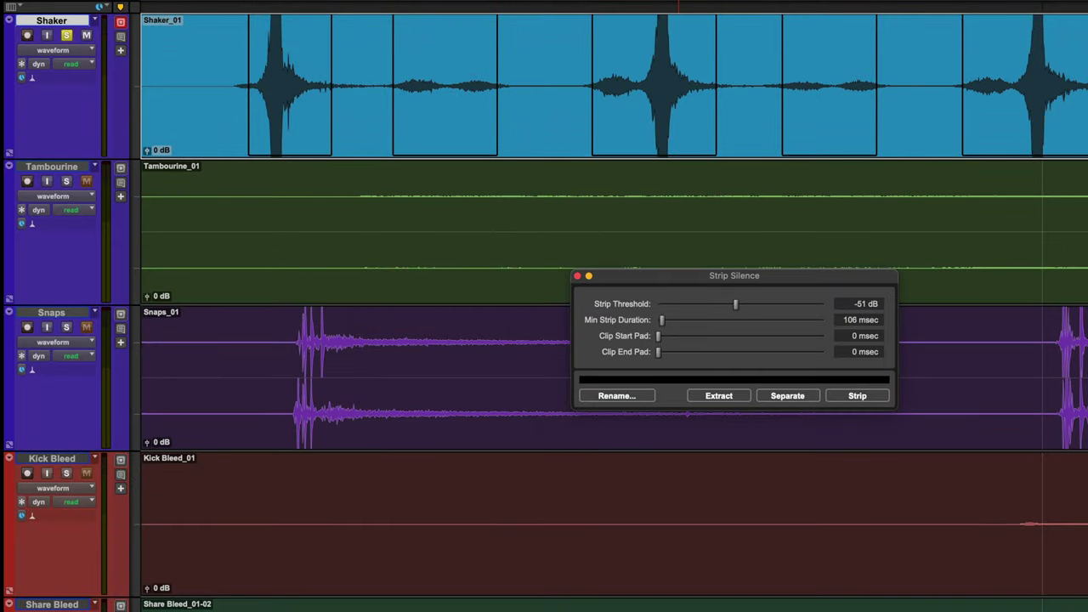
Step: Try Extract on the Shaker clip, play the parts it leaves behind, and undo the extraction
{"action": "key", "text": "space"}
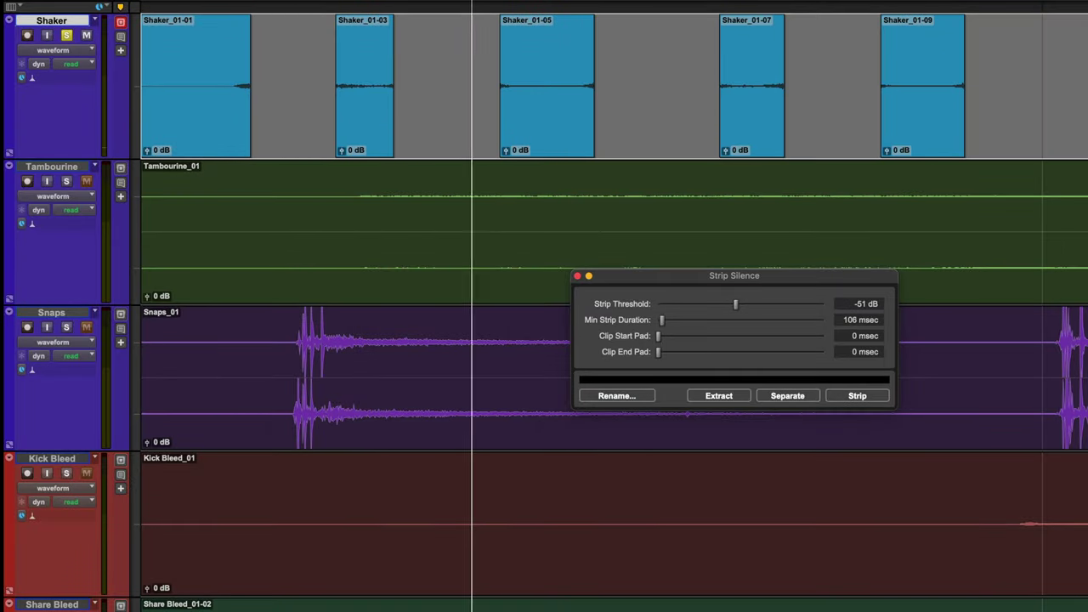
{"action": "key", "text": "space"}
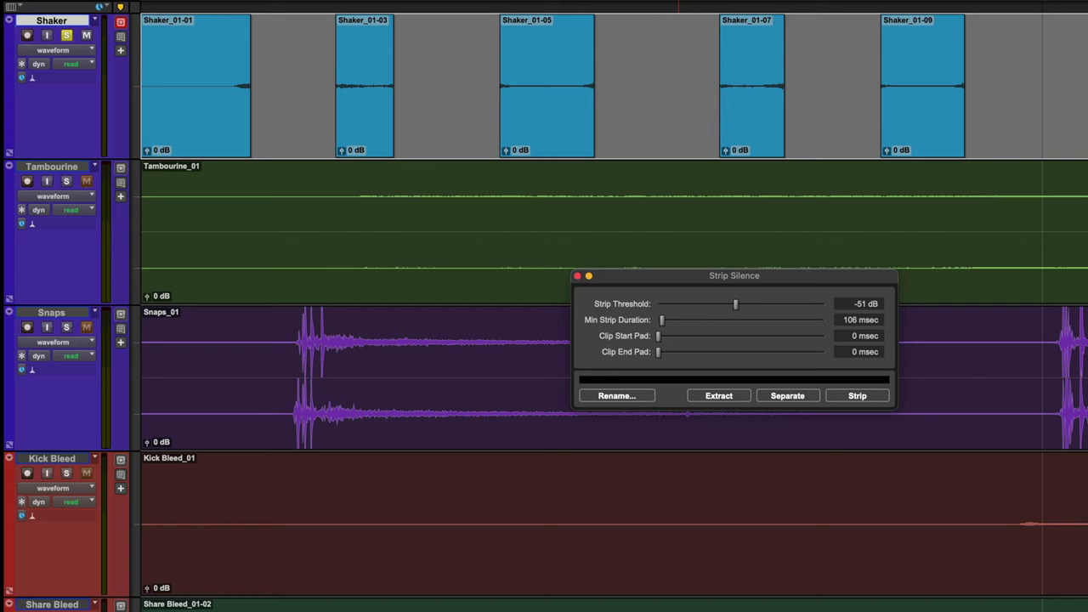
{"action": "key", "text": "super+z"}
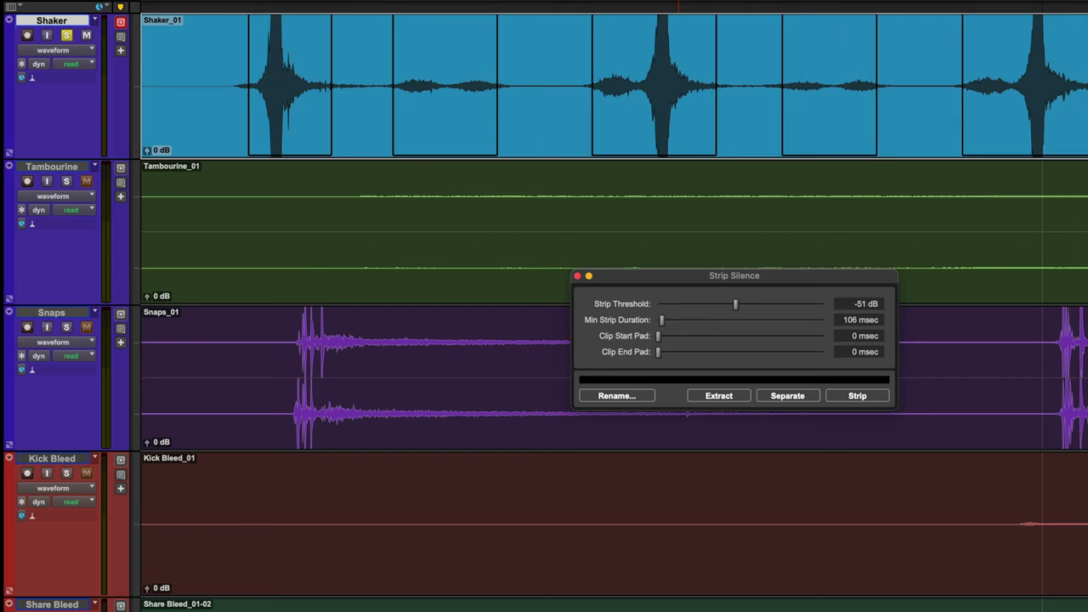
Step: Separate the Shaker clip at the detected boundaries and raise the first two quiet in-between clips' gain to +9.5 dB and +11.2 dB
{"action": "key", "text": "super+shift+z"}
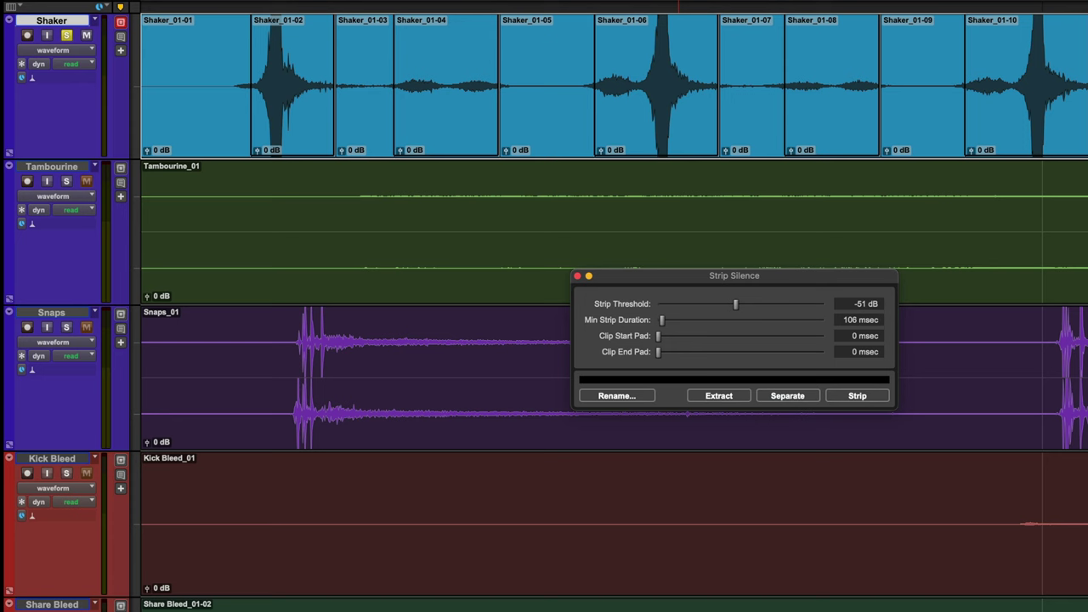
{"action": "key", "text": "space"}
{"action": "left_click_drag", "start_coordinate": [400, 150], "coordinate": [401, 127]}
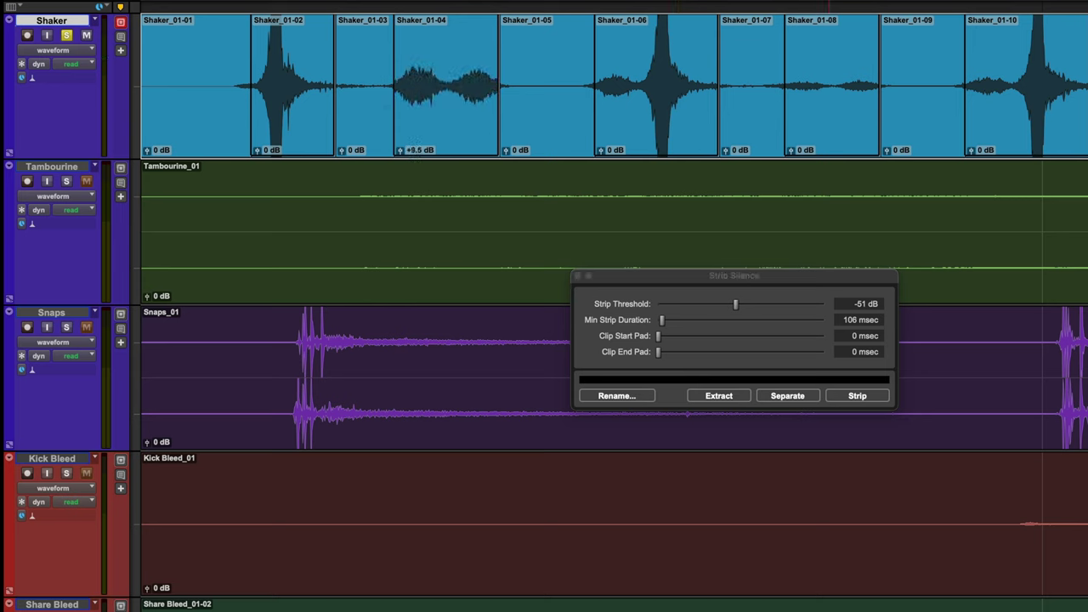
{"action": "left_click_drag", "start_coordinate": [792, 150], "coordinate": [792, 126]}
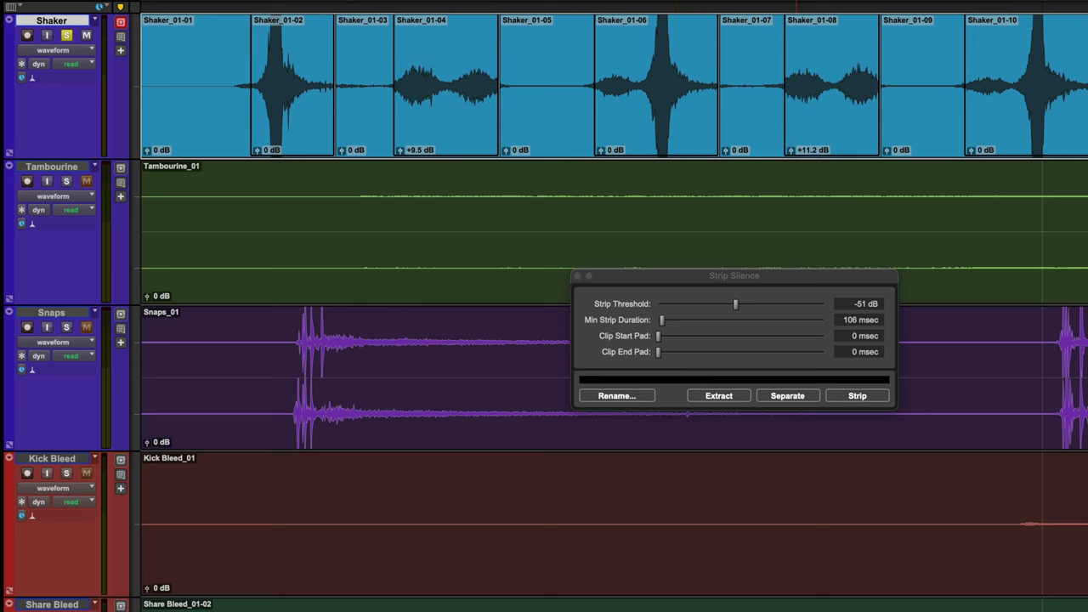
{"action": "key", "text": "space"}
Step: Undo both clip gain changes and the separation of the Shaker clip
{"action": "key", "text": "super+z"}
{"action": "key", "text": "super+z"}
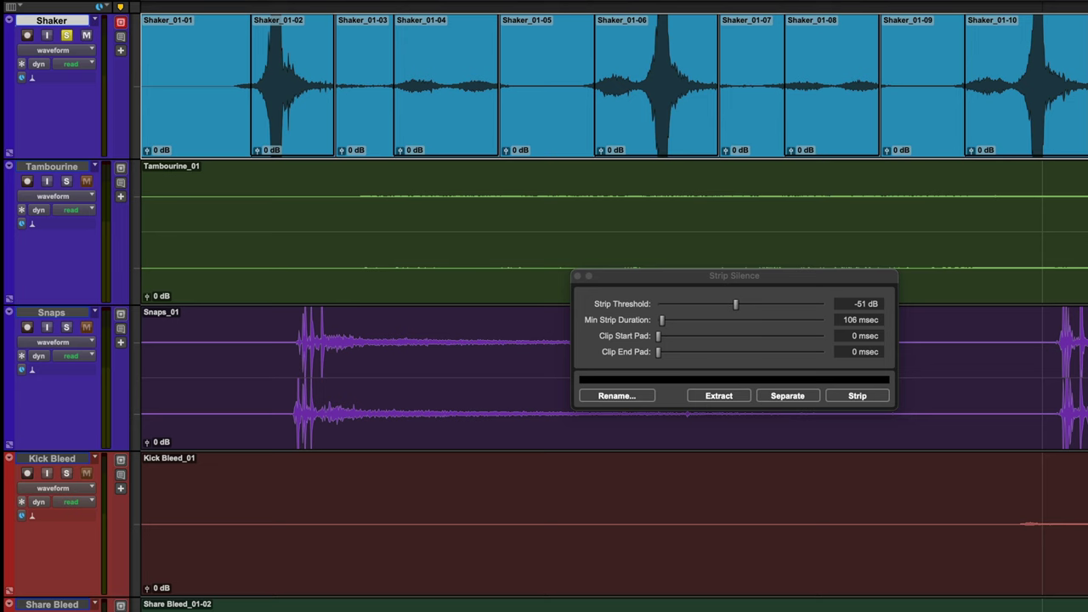
{"action": "key", "text": "super+z"}
Step: Strip the silence from the Shaker clip, play the result, and add batch fades with 15 ms fade-ins to the remaining clips
{"action": "left_click", "coordinate": [856, 395]}
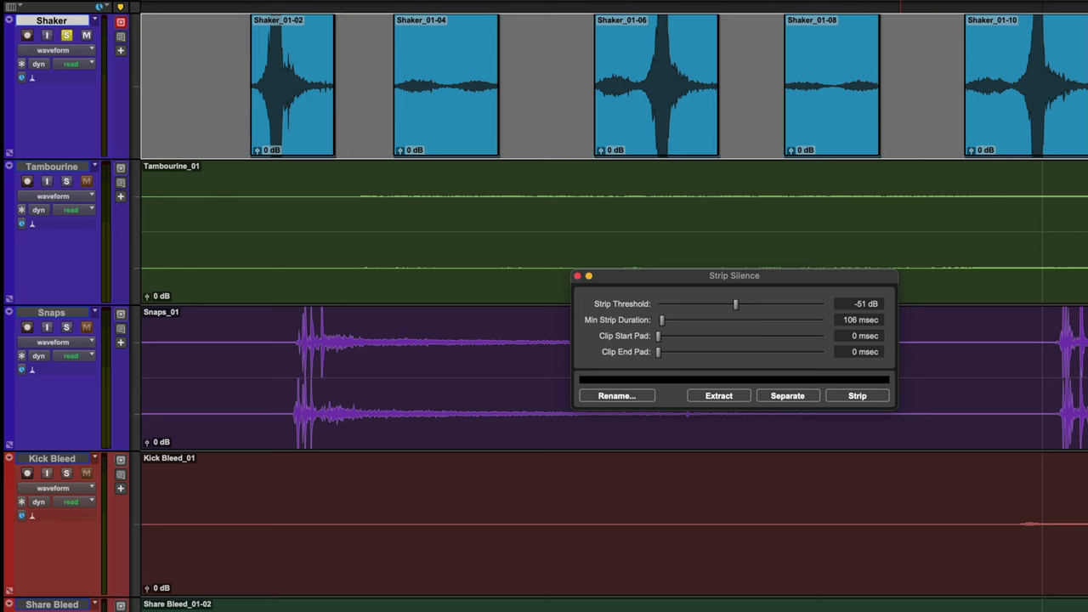
{"action": "key", "text": "space"}
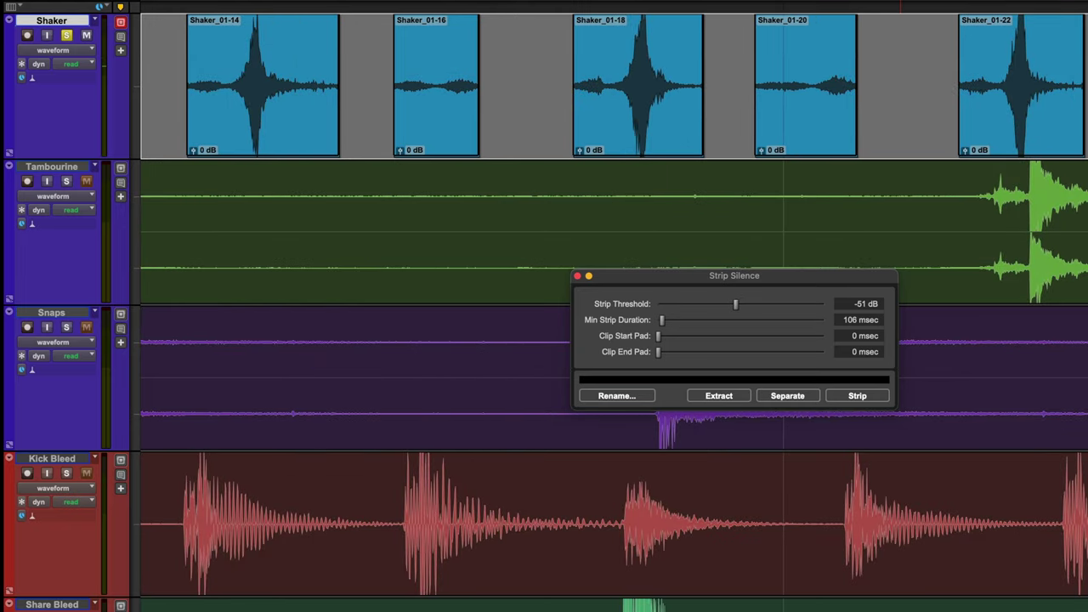
{"action": "key", "text": "Return"}
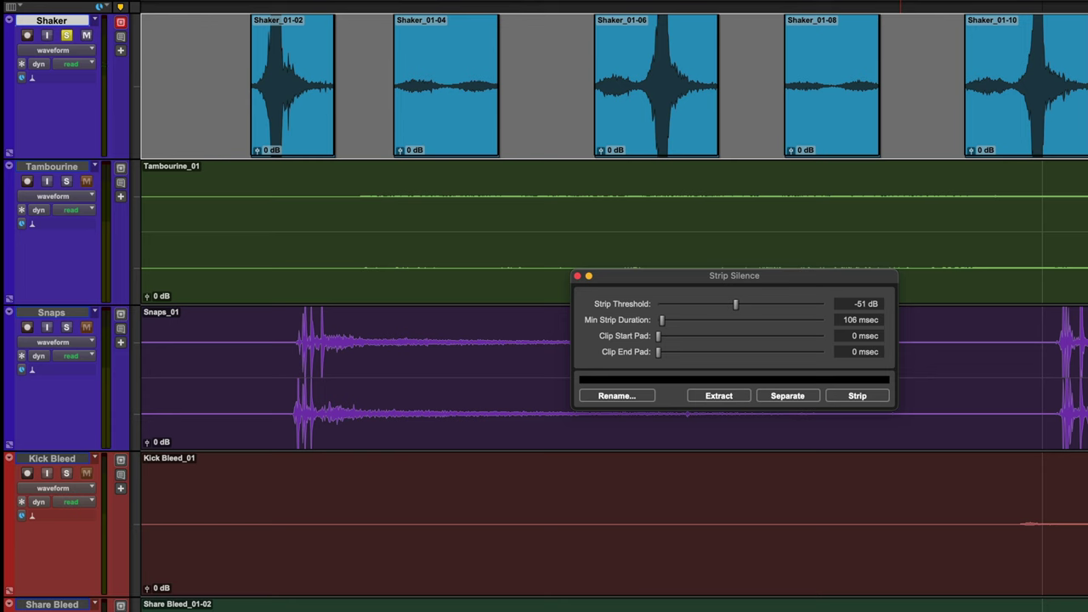
{"action": "key", "text": "super+f"}
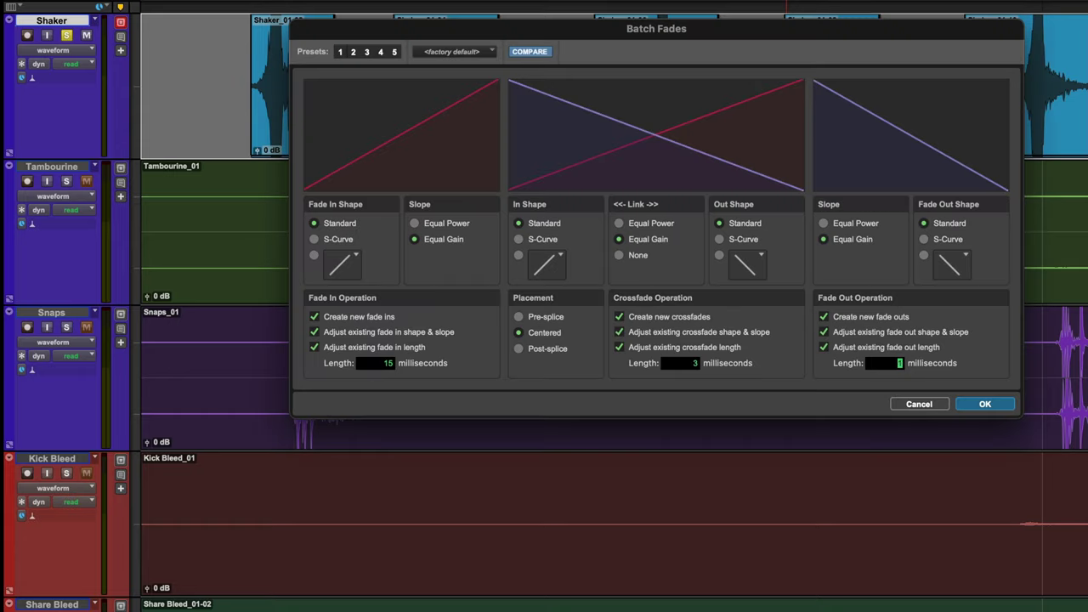
{"action": "key", "text": "Return"}
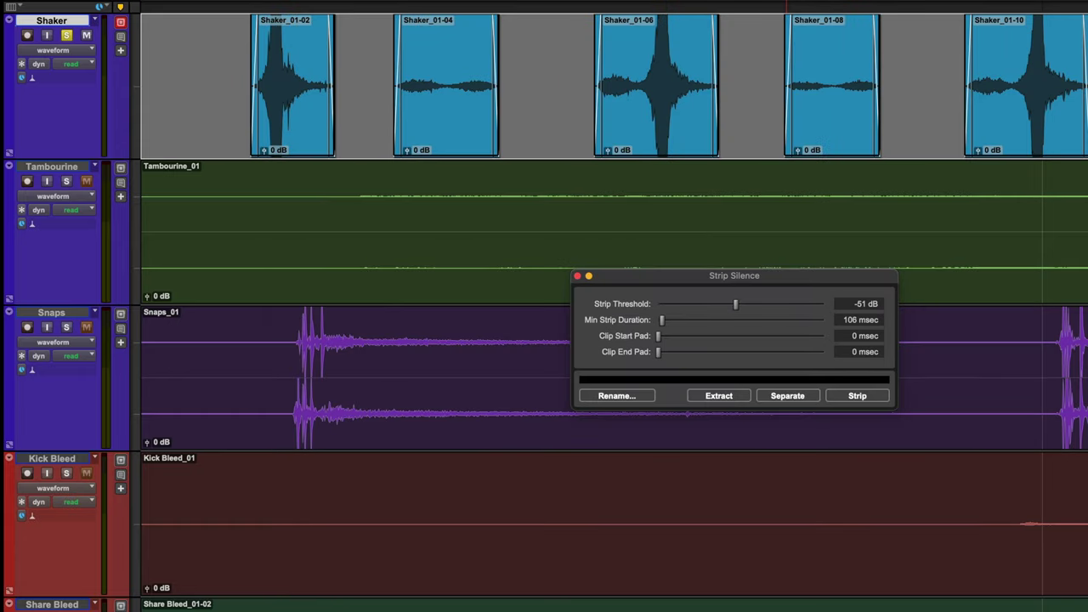
Step: Solo and play the Tambourine track, and strip its clip with a -23 dB Strip Threshold
{"action": "key", "text": "space"}
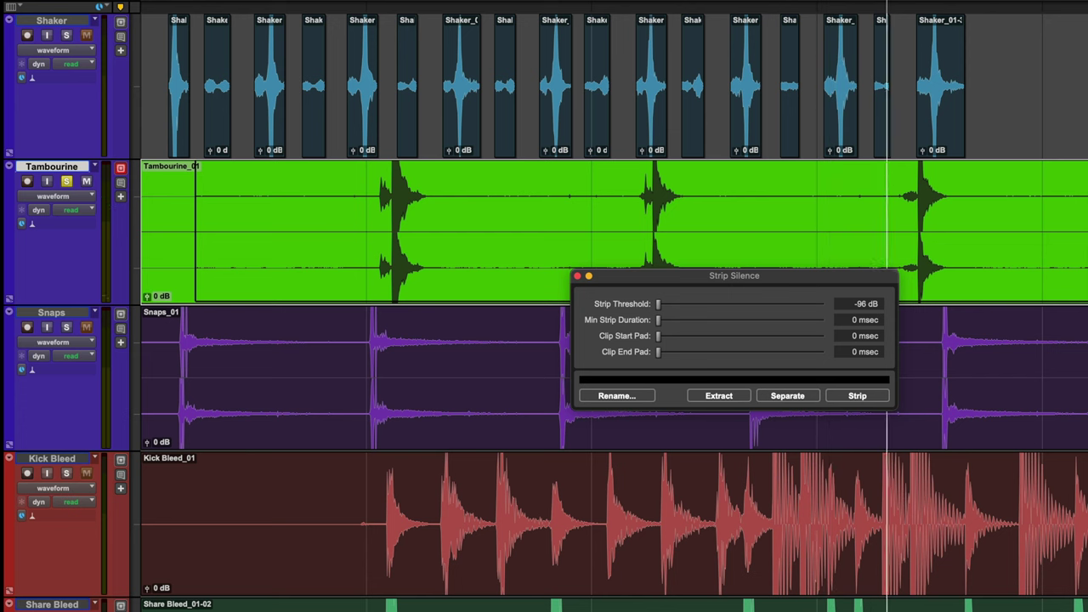
{"action": "key", "text": "space"}
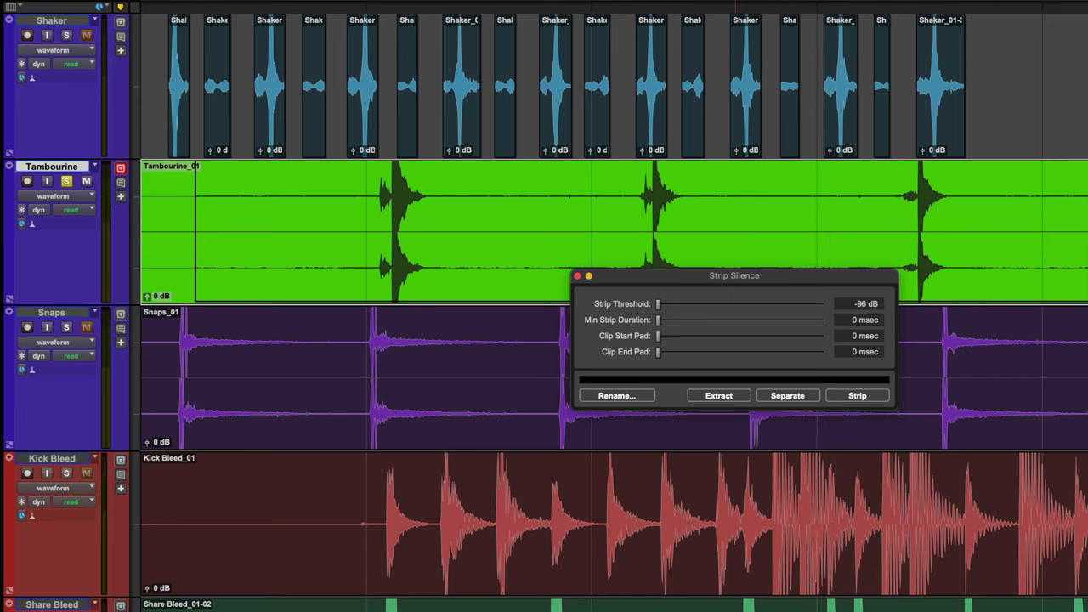
{"action": "left_click_drag", "start_coordinate": [658, 304], "coordinate": [784, 303]}
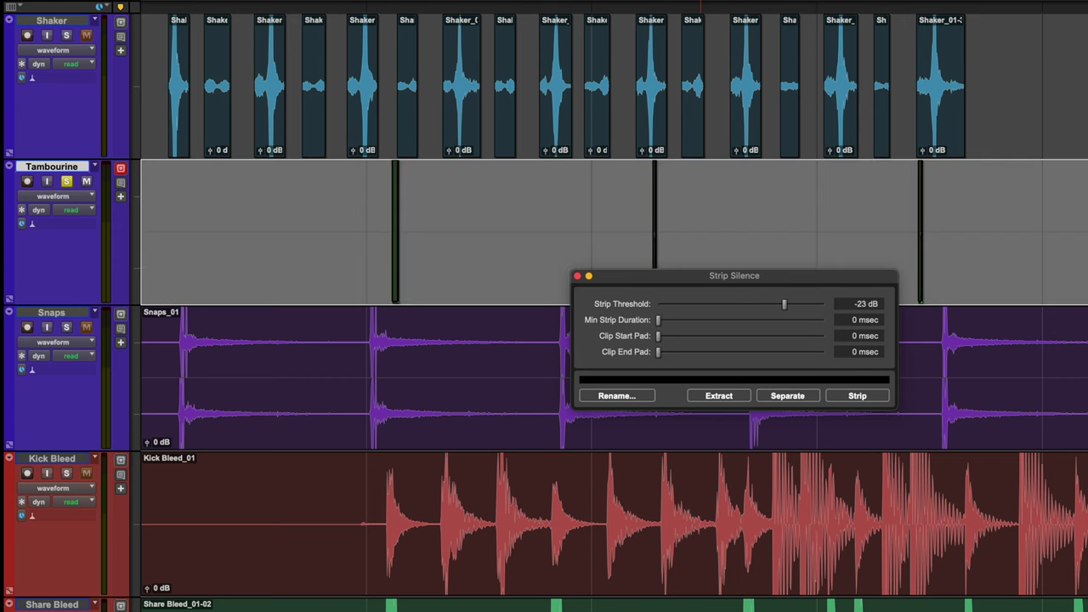
Step: Undo the tambourine strip and strip again with a Clip Start Pad of 141 msec and a Clip End Pad of 371 msec
{"action": "key", "text": "space"}
{"action": "key", "text": "super+z"}
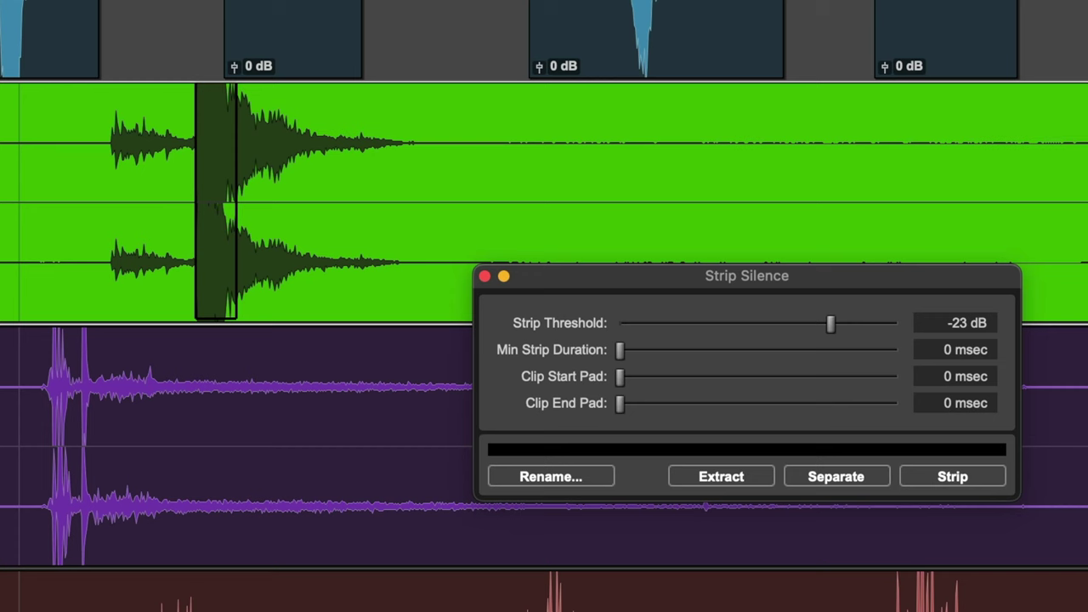
{"action": "left_click_drag", "start_coordinate": [619, 376], "coordinate": [645, 403]}
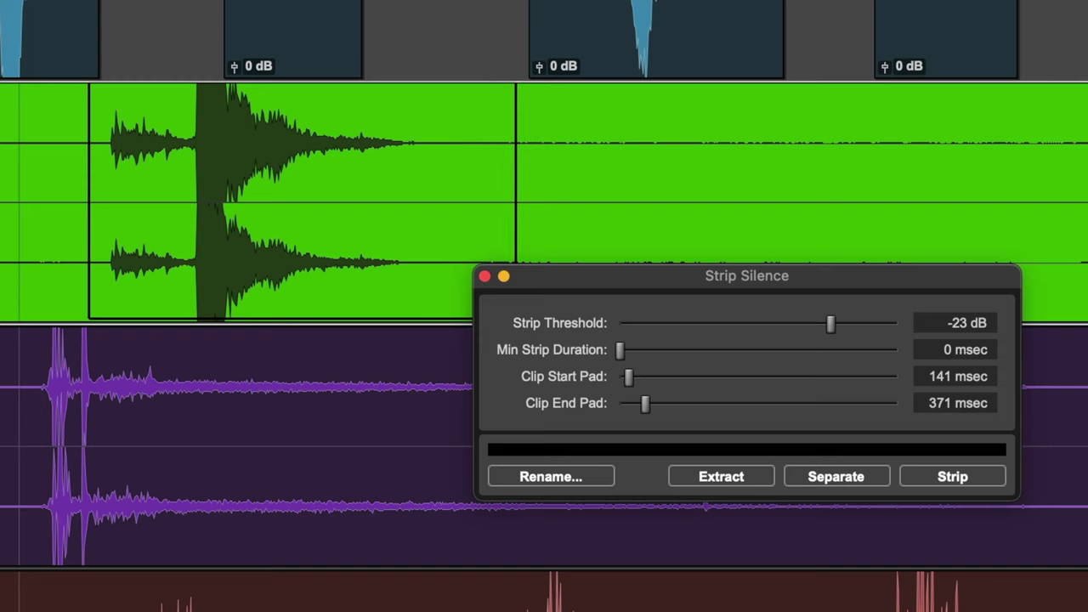
{"action": "left_click", "coordinate": [952, 476]}
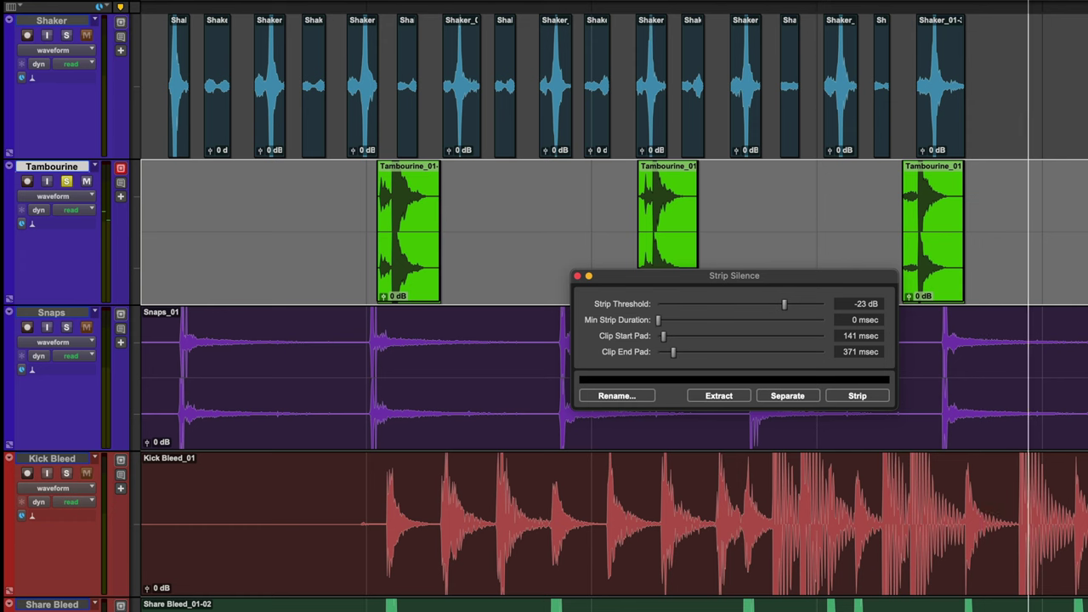
Step: Add batch fades to the stripped Tambourine clips, consolidate them into one continuous clip, and play it back without the Strip Silence window
{"action": "key", "text": "super+f"}
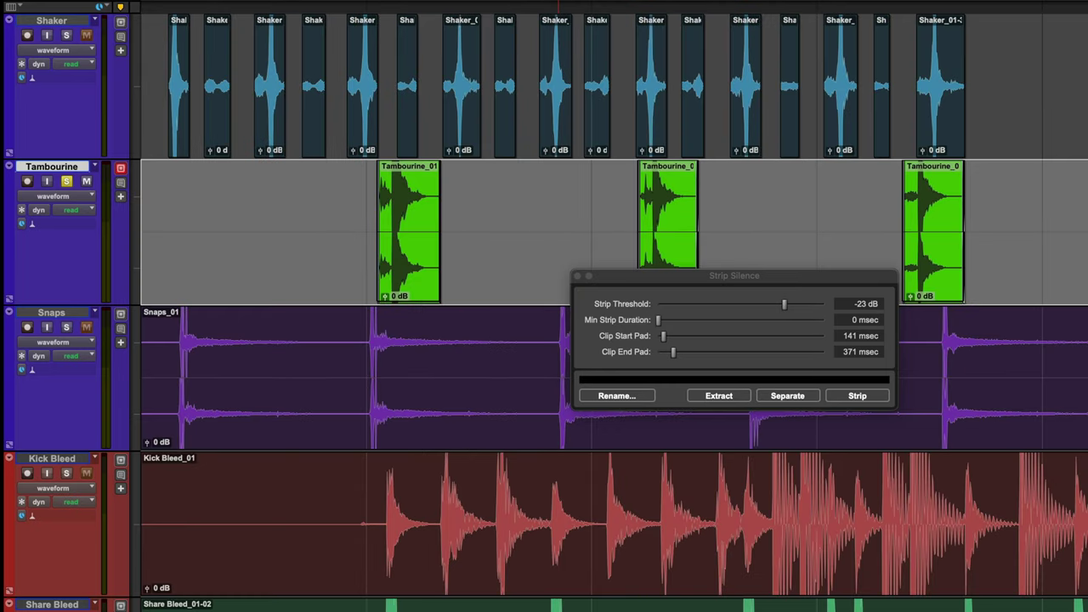
{"action": "key", "text": "super+z"}
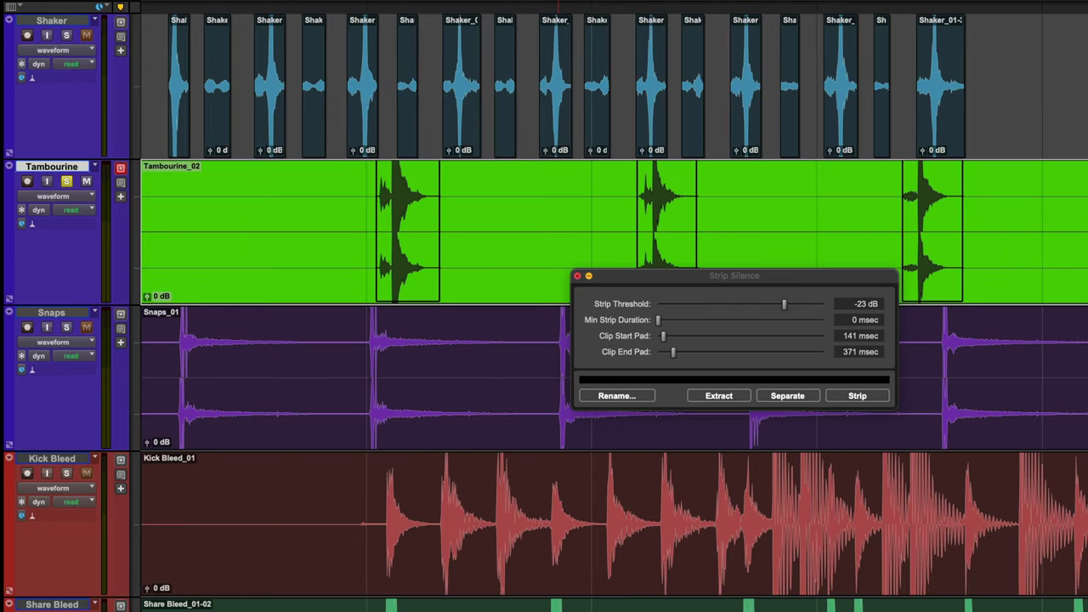
{"action": "left_click", "coordinate": [578, 275]}
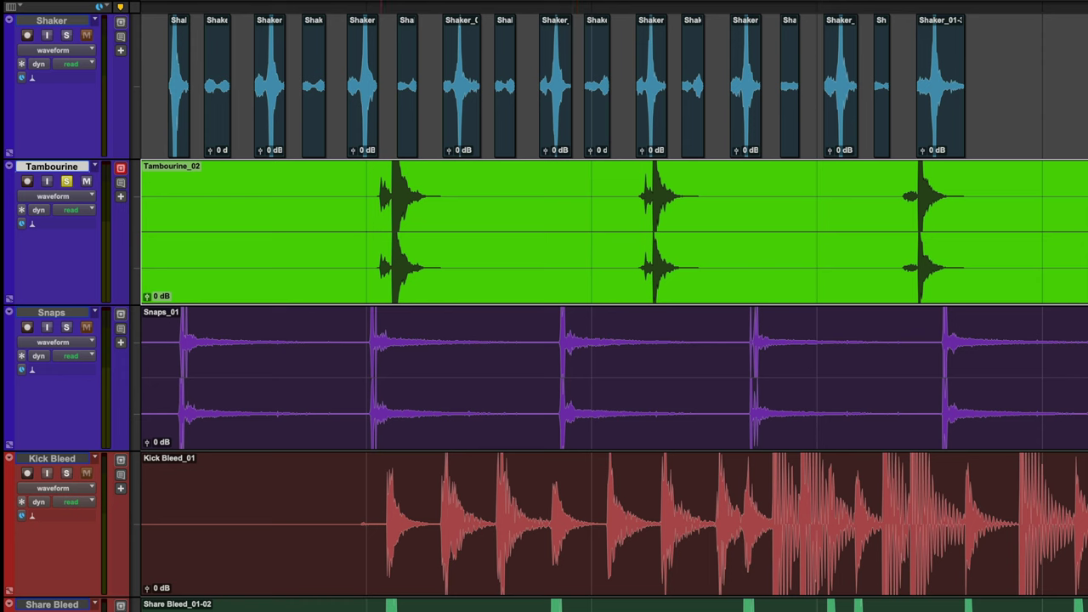
{"action": "key", "text": "space"}
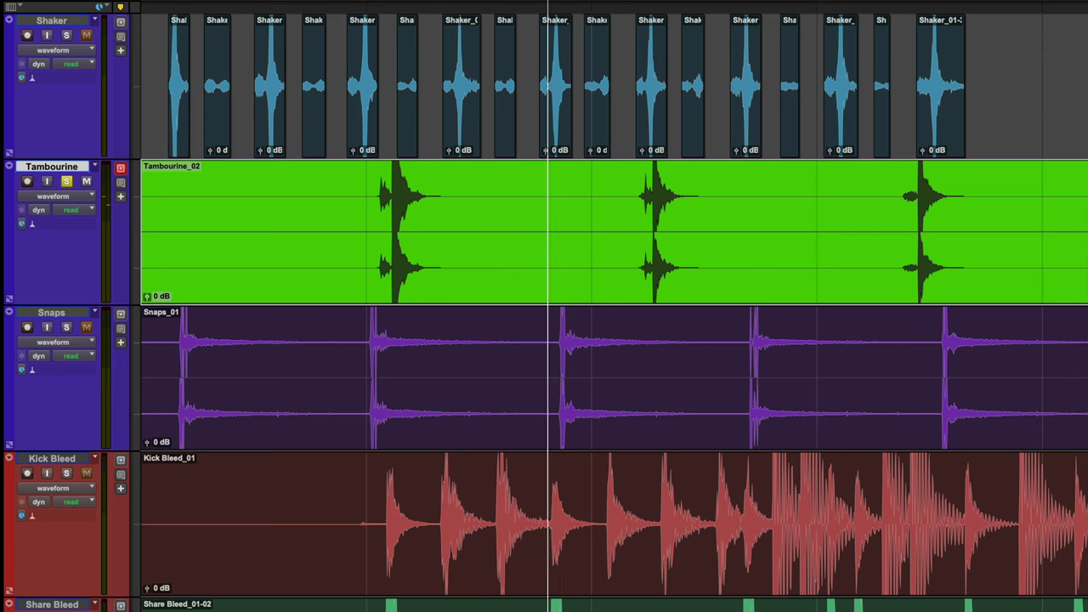
{"action": "key", "text": "space"}
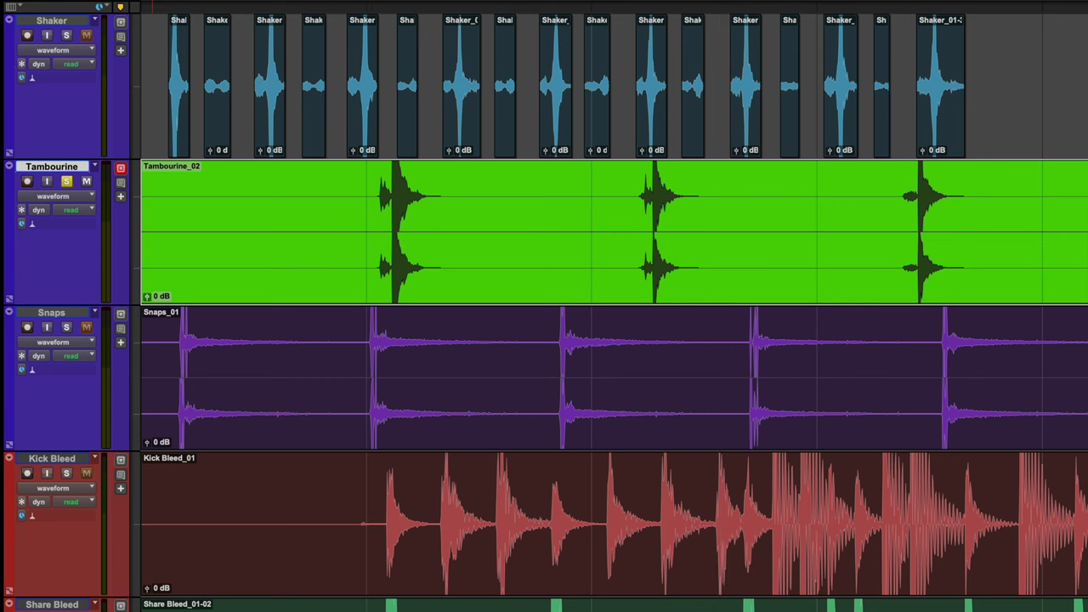
Step: Solo the Snaps track instead of Tambourine, select its clip, and play it
{"action": "key", "text": "shift+s"}
{"action": "key", "text": "semicolon"}
{"action": "key", "text": "space"}
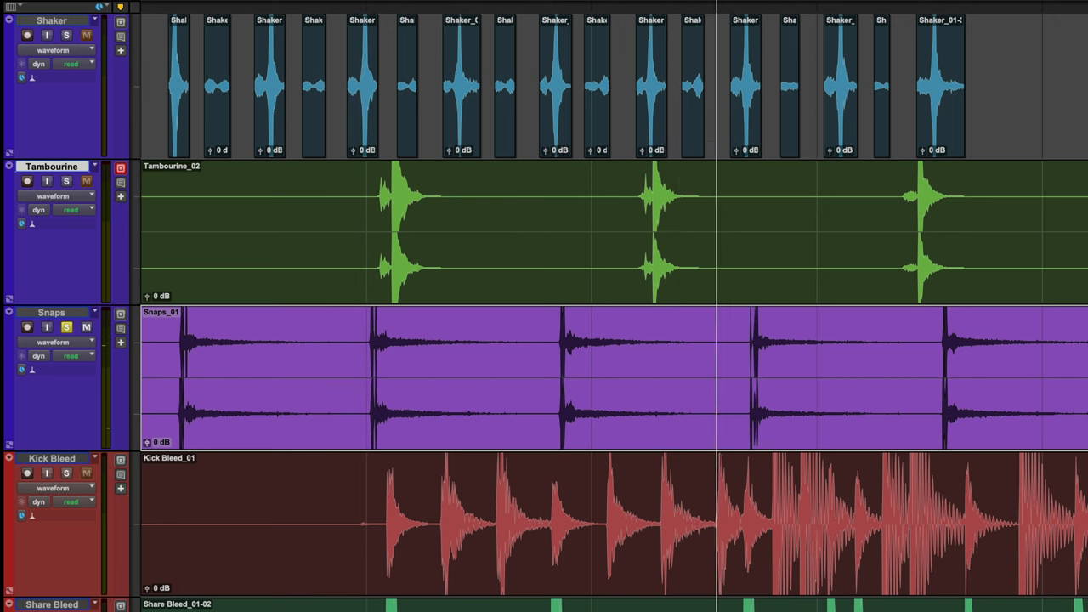
Step: Strip the Snaps clip with a -40 dB threshold, a 53 msec Clip Start Pad and a 1008 msec Clip End Pad
{"action": "left_click_drag", "start_coordinate": [658, 178], "coordinate": [746, 178]}
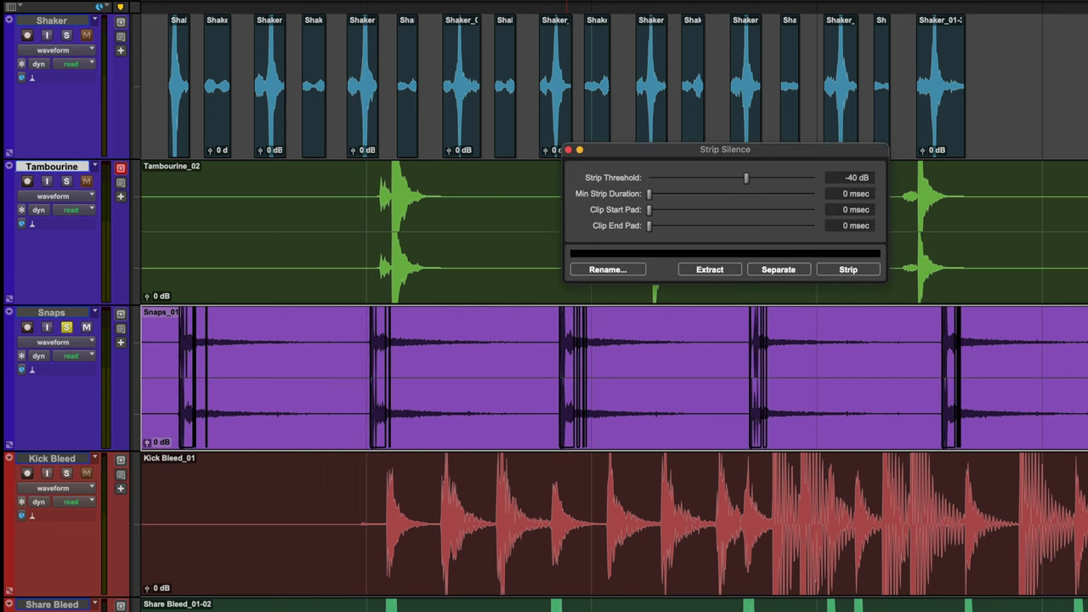
{"action": "left_click_drag", "start_coordinate": [649, 209], "coordinate": [681, 225]}
{"action": "left_click_drag", "start_coordinate": [682, 226], "coordinate": [690, 225]}
{"action": "left_click", "coordinate": [847, 270]}
Step: Play back the stripped Snaps clips and raise the clip gain of the fourth clip to +3.5 dB
{"action": "key", "text": "space"}
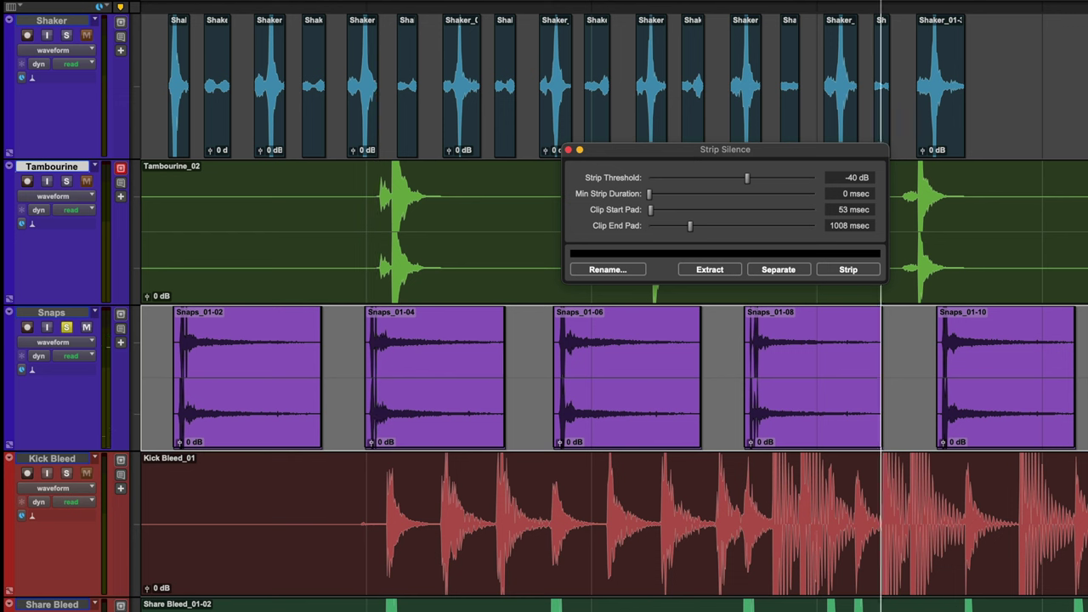
{"action": "key", "text": "space"}
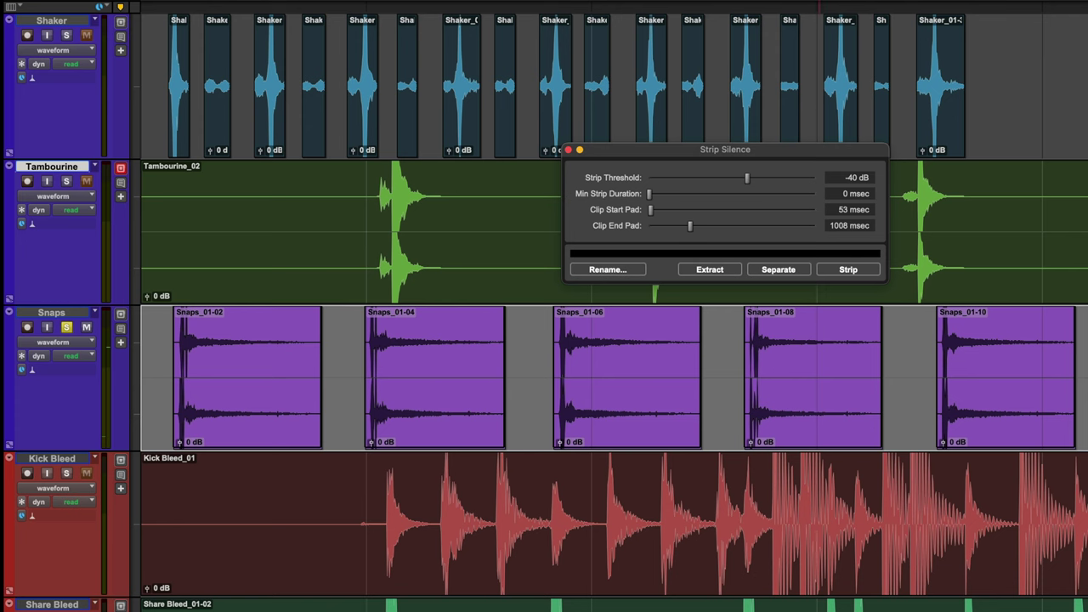
{"action": "left_click", "coordinate": [750, 442]}
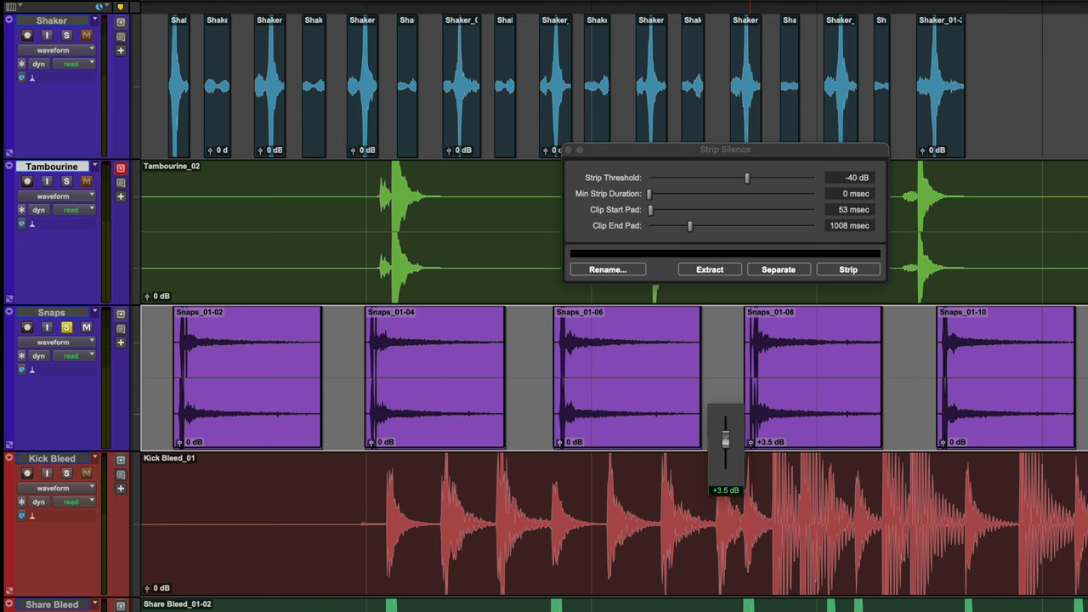
{"action": "left_click_drag", "start_coordinate": [751, 439], "coordinate": [750, 439]}
Step: Try batch fades with 15 ms fade-ins and fade-outs on the Snaps clips, play them back, and undo the fades
{"action": "key", "text": "super+f"}
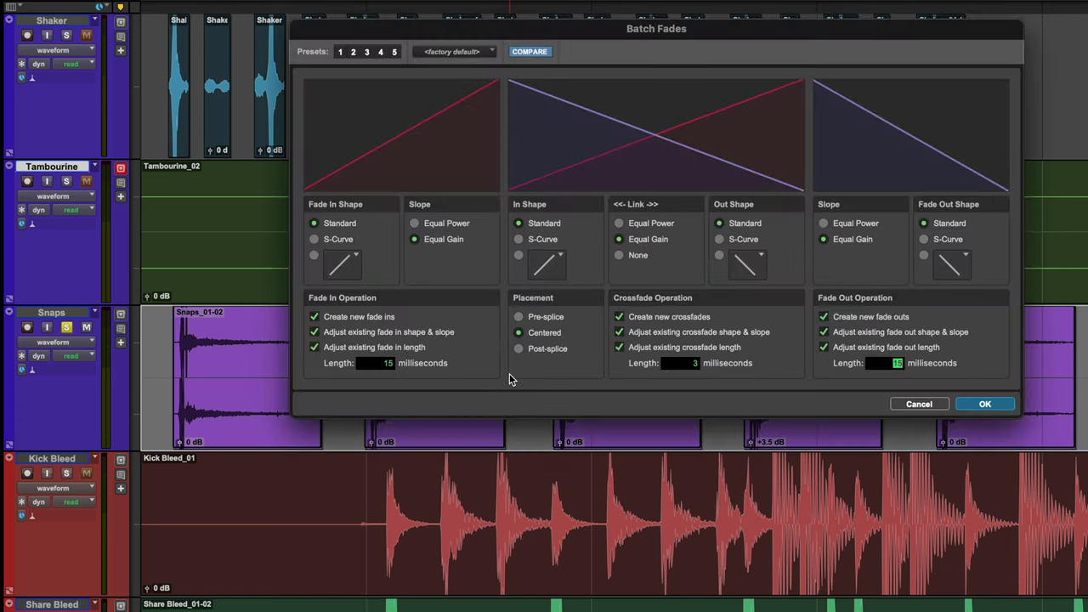
{"action": "key", "text": "Return"}
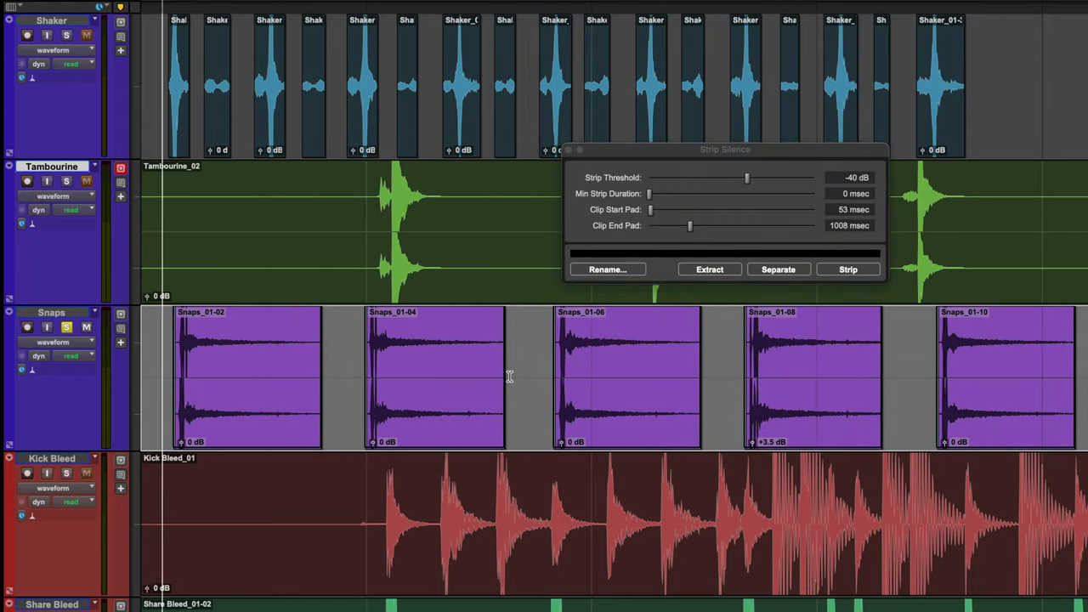
{"action": "key", "text": "space"}
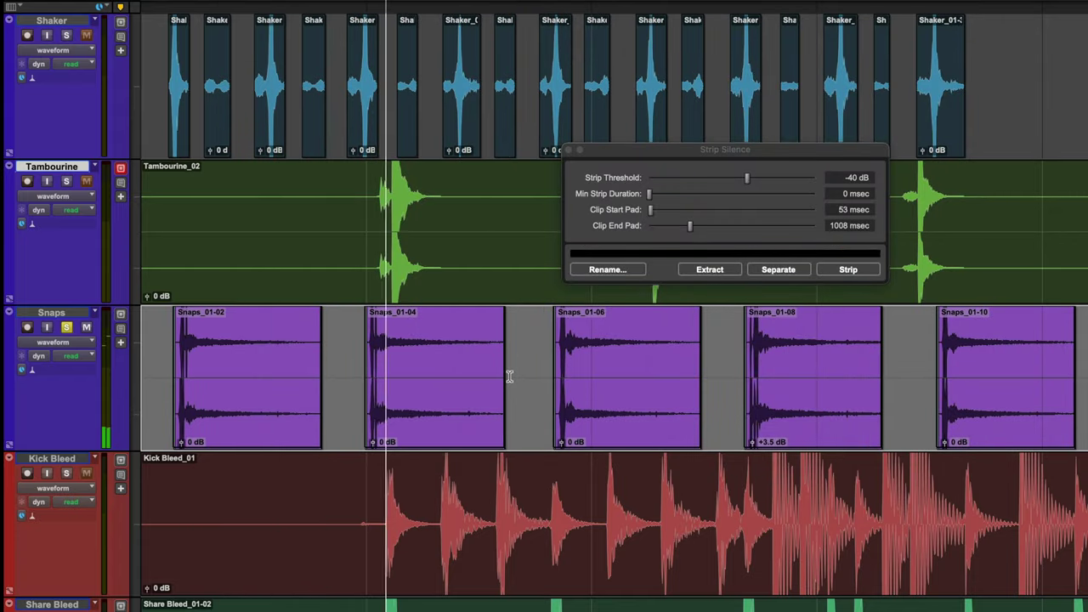
{"action": "key", "text": "space"}
{"action": "key", "text": "super+z"}
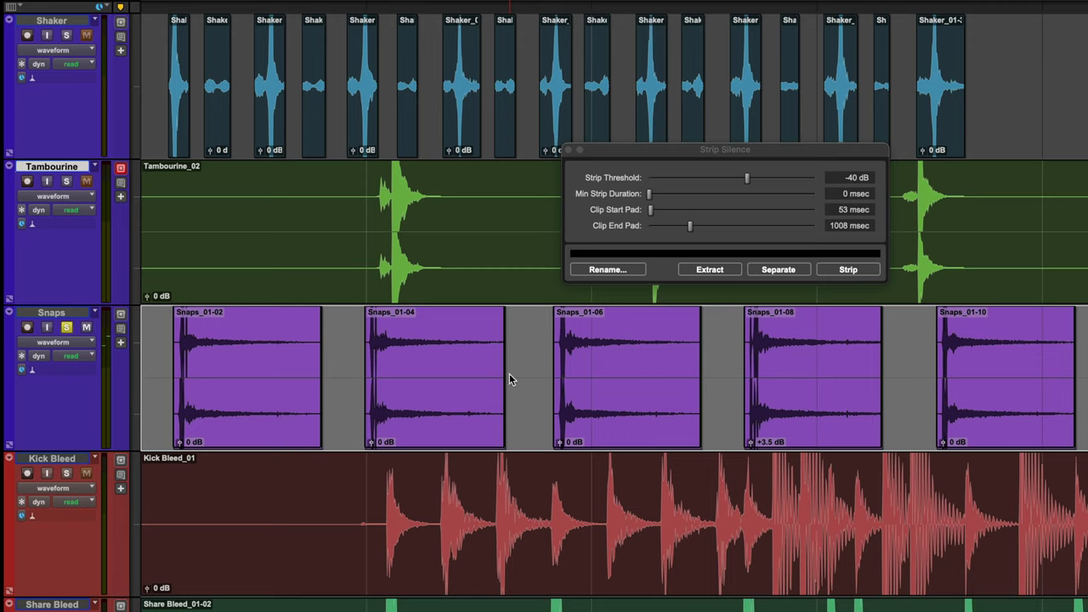
Step: Add batch fades with much longer fade-outs to the Snaps clips, and listen to the Kick Bleed and Share Bleed tracks soloed
{"action": "key", "text": "super+f"}
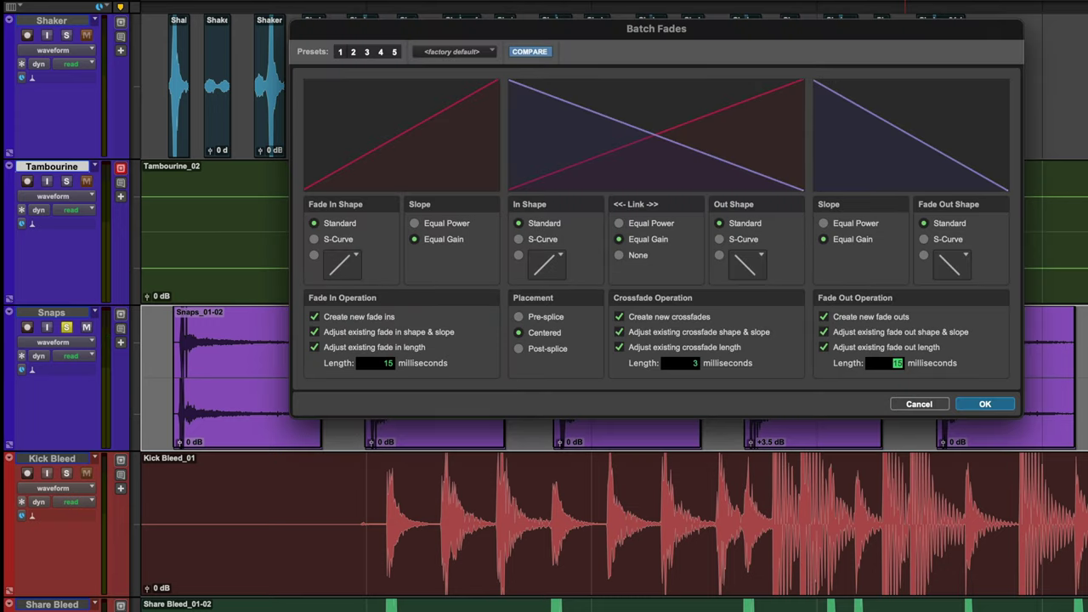
{"action": "key", "text": "Return"}
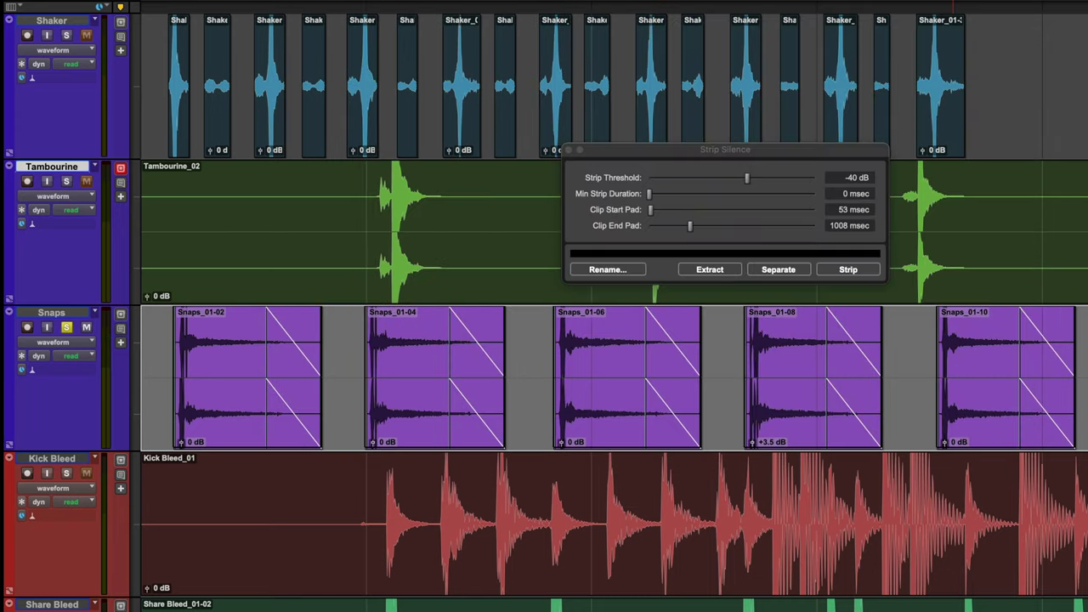
{"action": "key", "text": "space"}
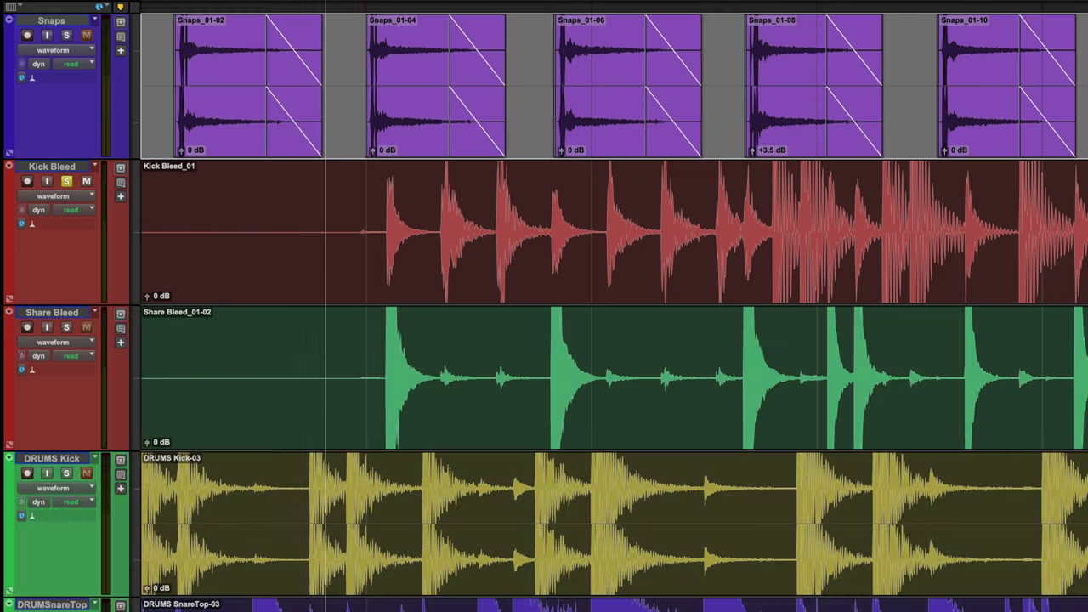
{"action": "key", "text": "space"}
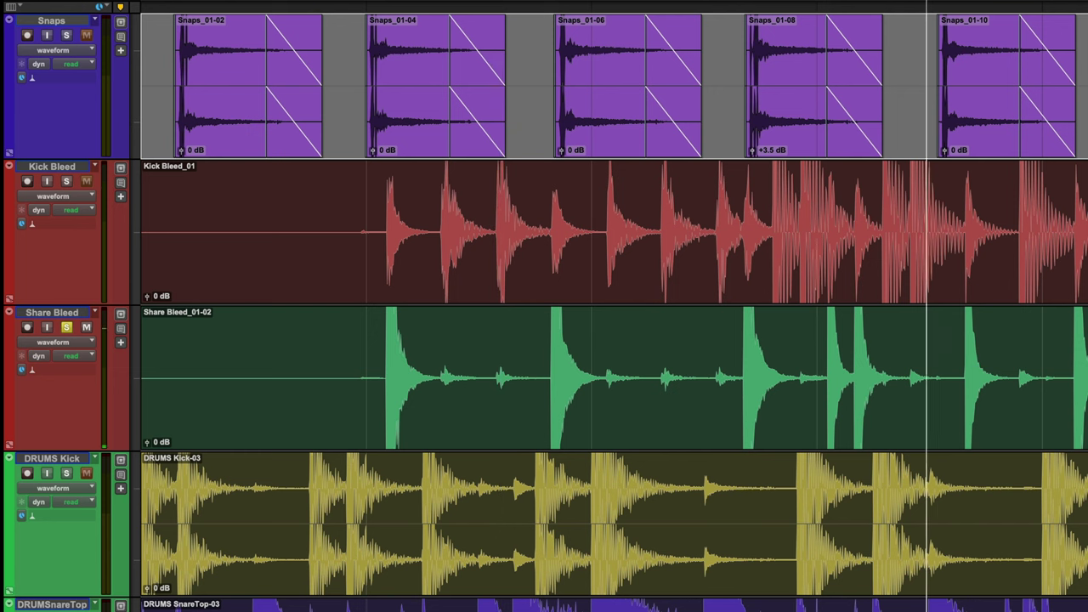
Step: Solo Kick Bleed, select its clip, and strip it with a -17 dB threshold, a 53 msec Clip Start Pad and a 0 msec Clip End Pad
{"action": "key", "text": "semicolon"}
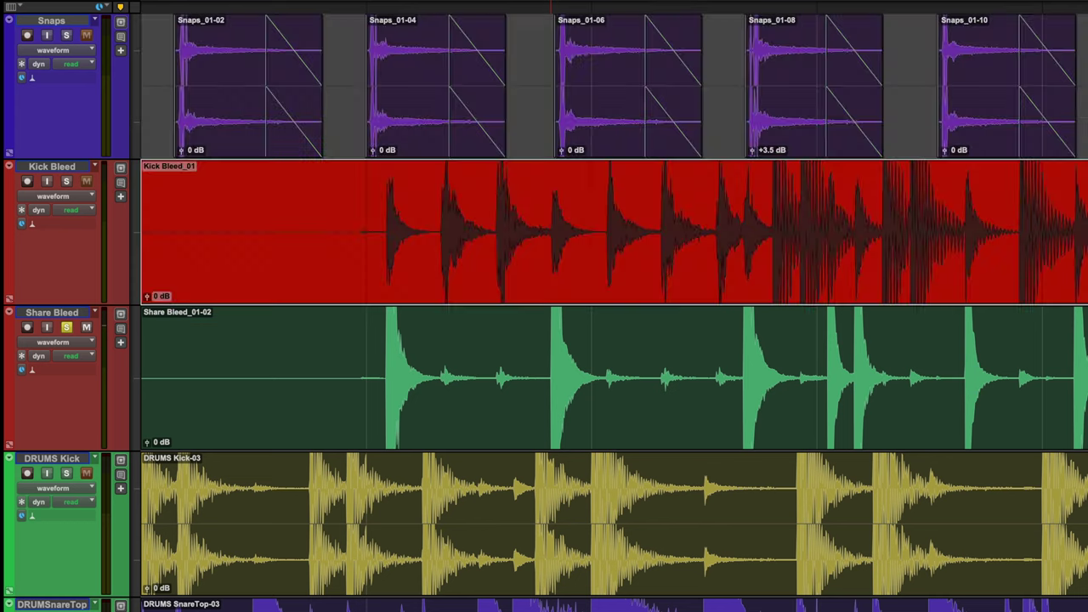
{"action": "key", "text": "shift+s"}
{"action": "key", "text": "super+u"}
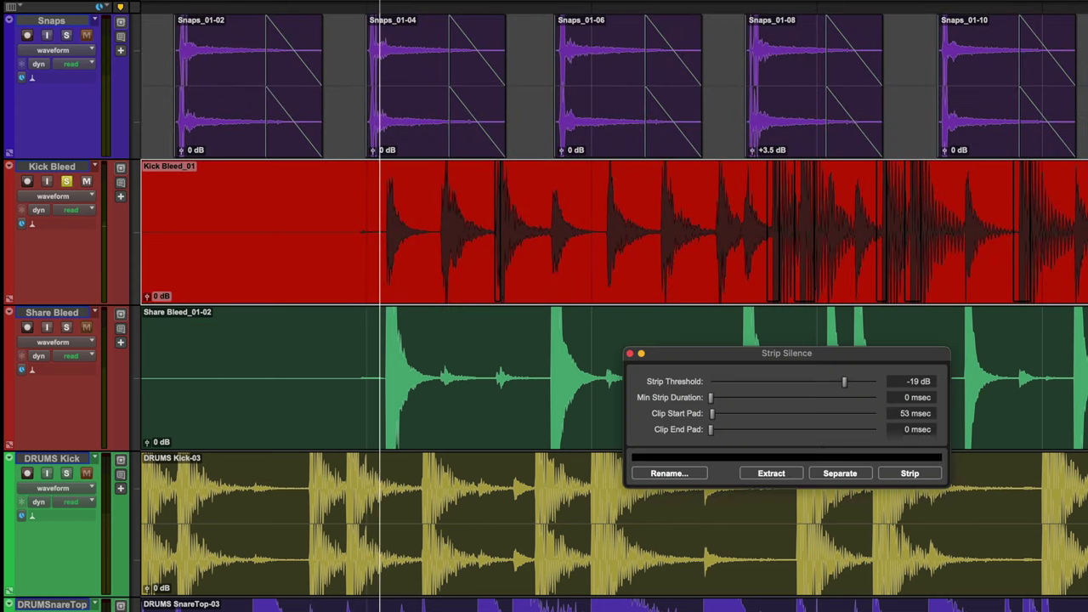
{"action": "left_click_drag", "start_coordinate": [844, 382], "coordinate": [847, 382]}
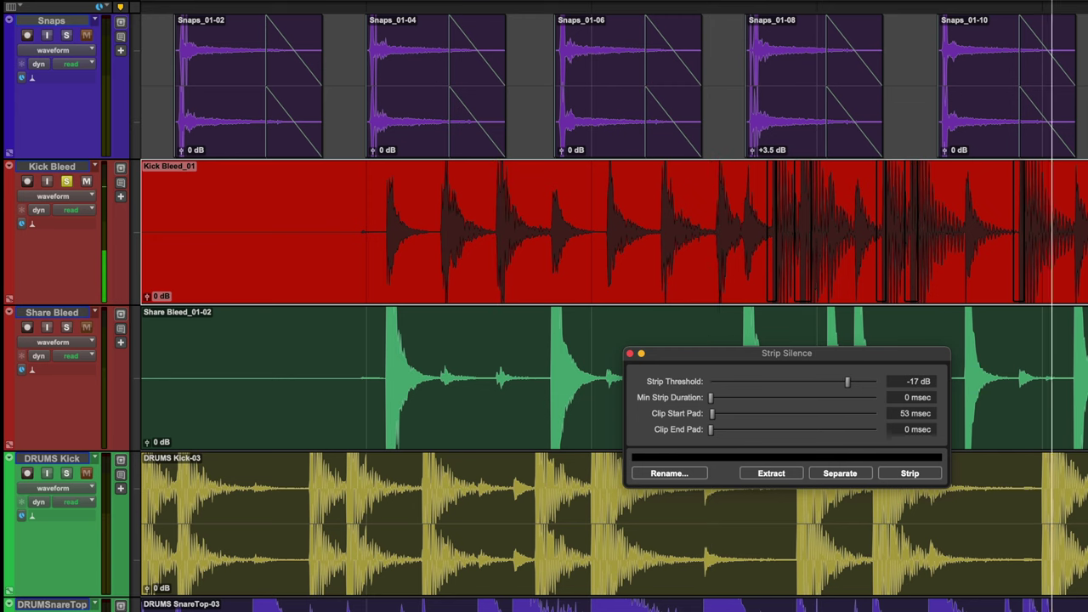
{"action": "left_click", "coordinate": [910, 472]}
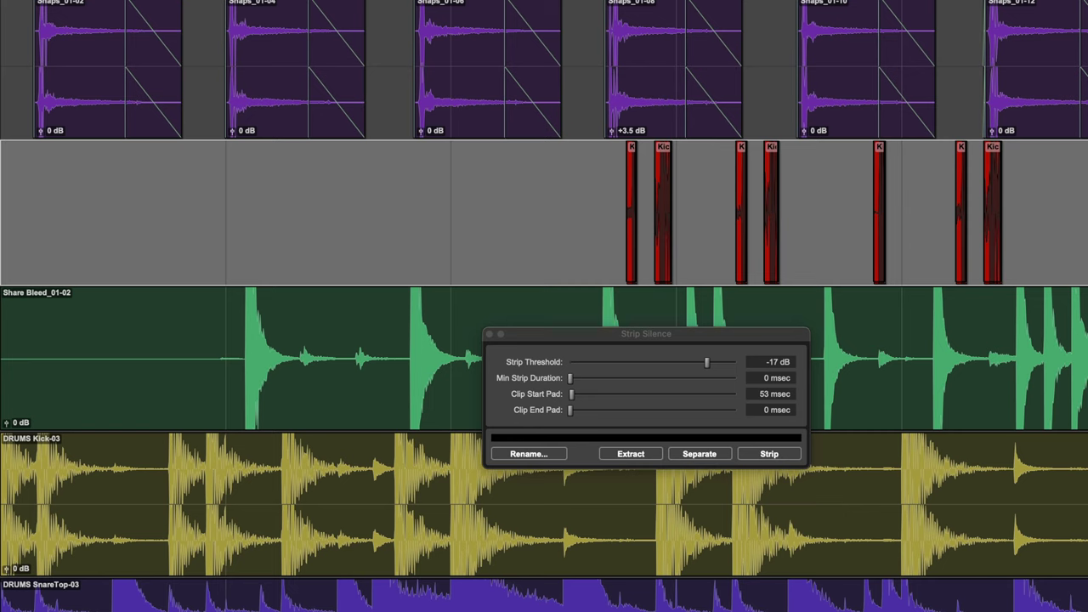
Step: Undo the Kick Bleed strip and strip the clip again with a Clip End Pad of 371 msec
{"action": "key", "text": "super+z"}
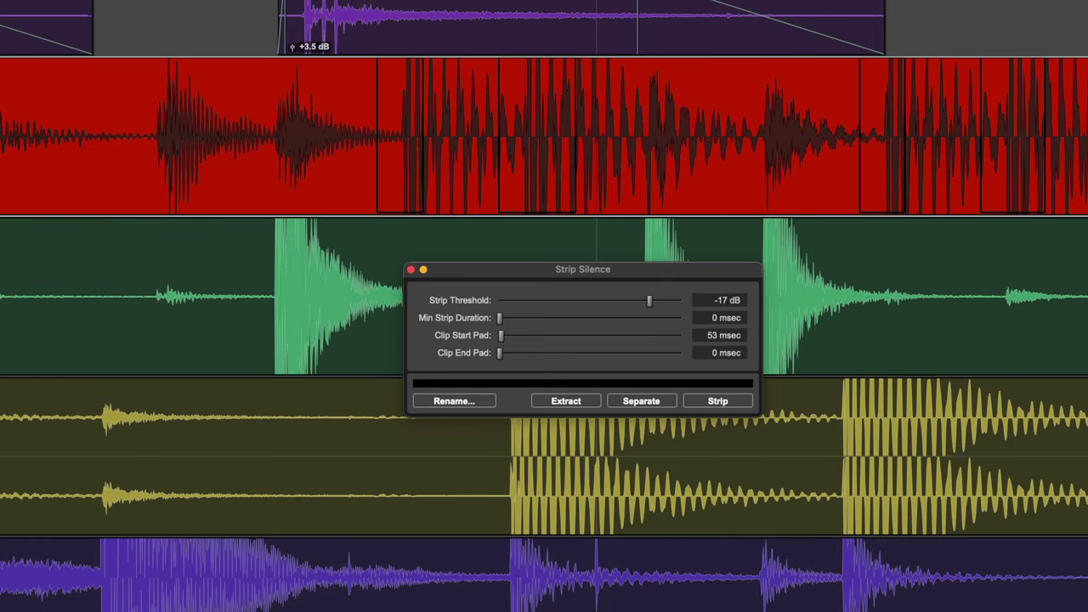
{"action": "left_click_drag", "start_coordinate": [499, 353], "coordinate": [507, 353]}
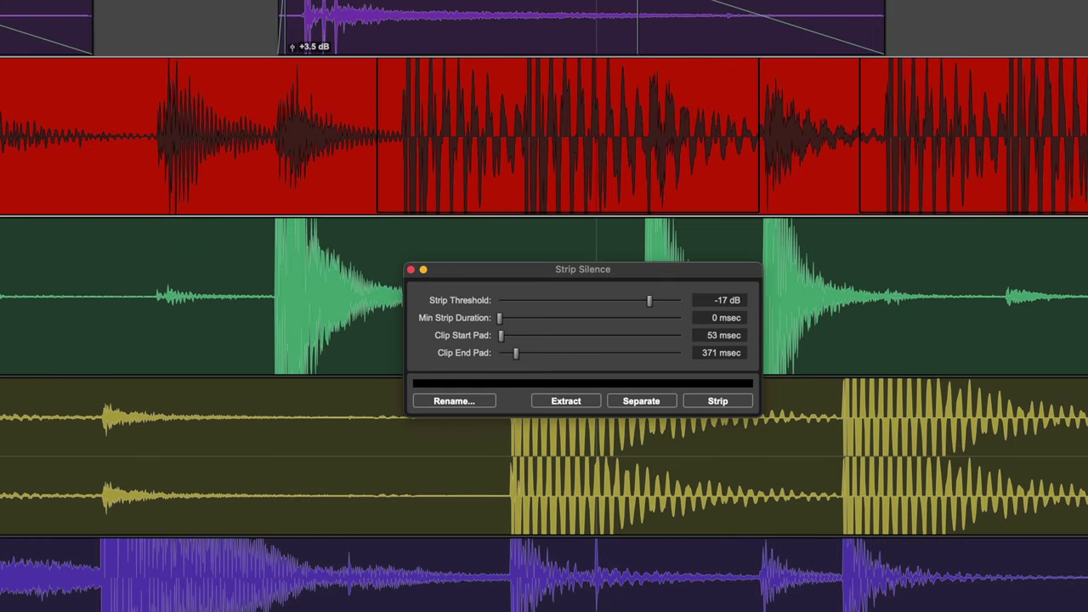
{"action": "key", "text": "Return"}
Step: Play back the stripped Kick Bleed clips and trim the end of clip Kick Bleed_01-08 to cut off its trailing bleed hit
{"action": "key", "text": "space"}
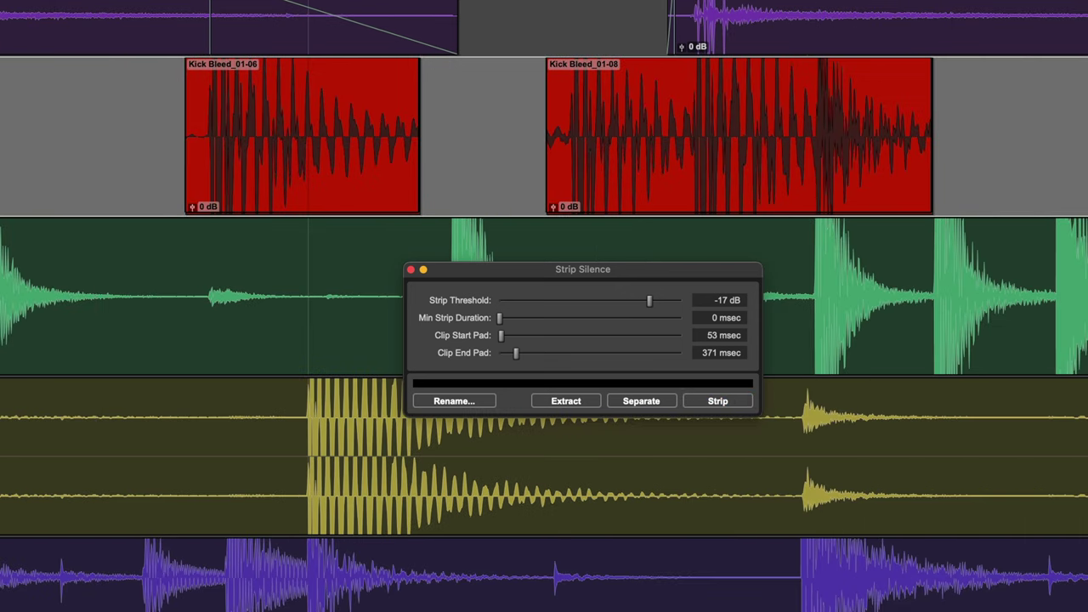
{"action": "left_click_drag", "start_coordinate": [932, 161], "coordinate": [818, 161]}
{"action": "key", "text": "space"}
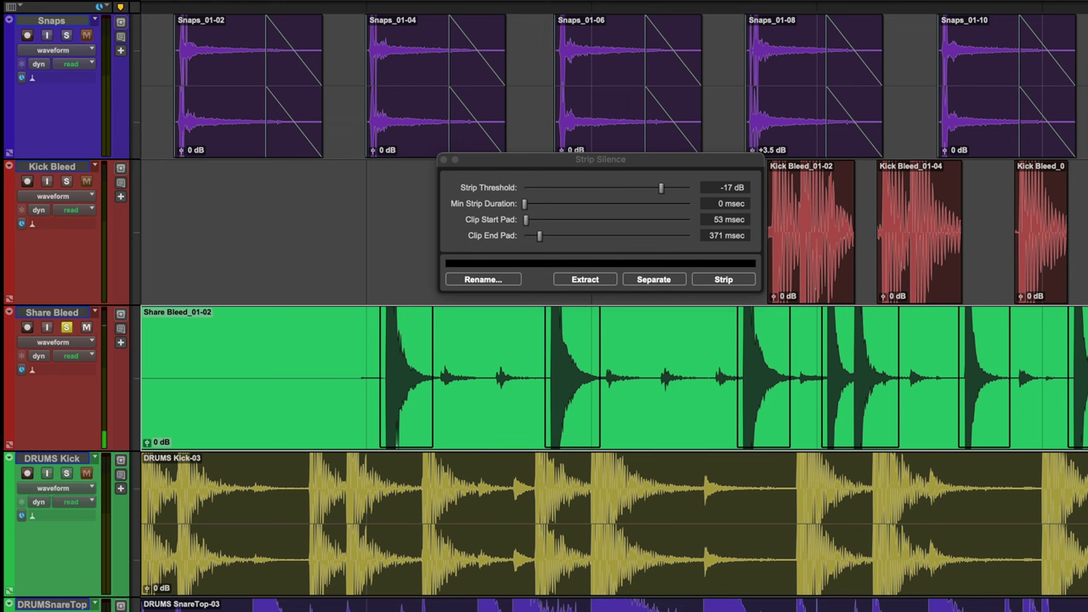
Step: Strip the Share Bleed clip with a -17 dB threshold and pads of 53 and 371 msec, and add 15 ms batch fades to the resulting clips
{"action": "key", "text": "Return"}
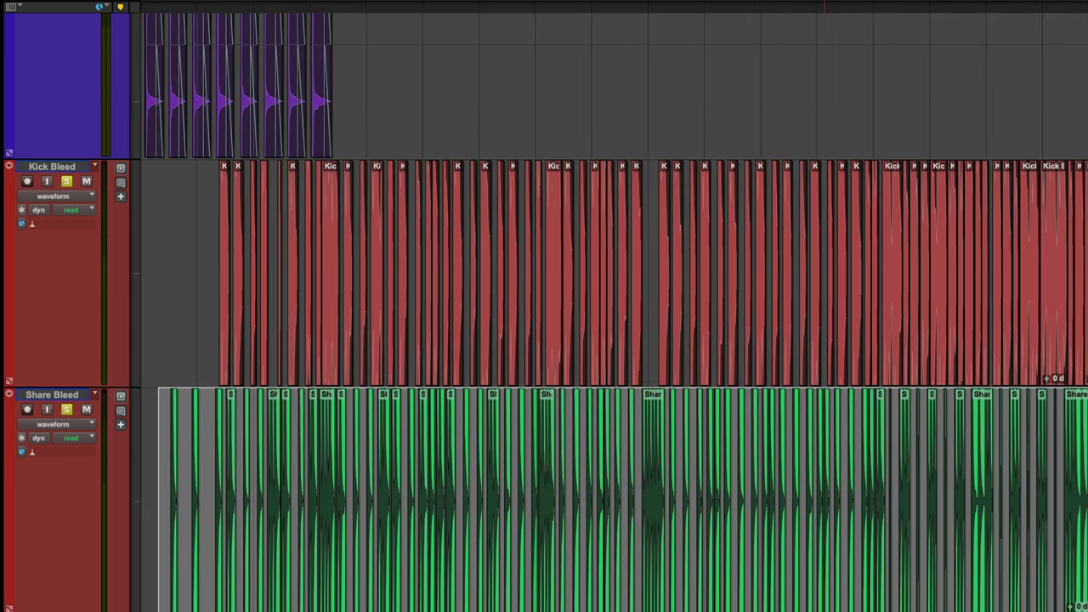
{"action": "key", "text": "super+f"}
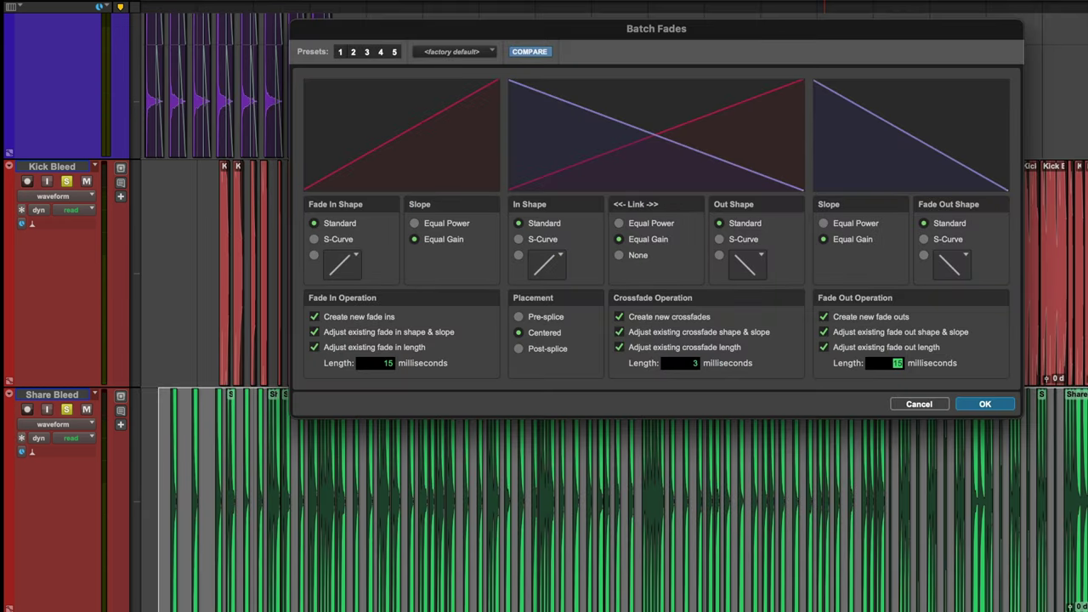
{"action": "key", "text": "Return"}
Step: Select the Kick Bleed clips and add batch fades with 15 ms fade-ins and fade-outs
{"action": "key", "text": "p"}
{"action": "key", "text": "super+f"}
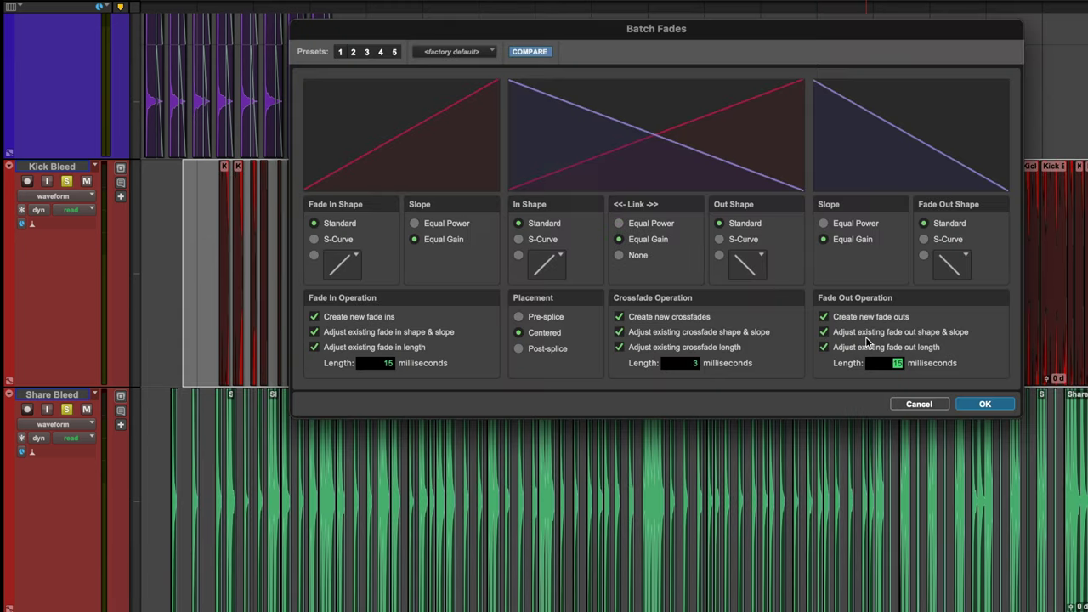
{"action": "key", "text": "Return"}
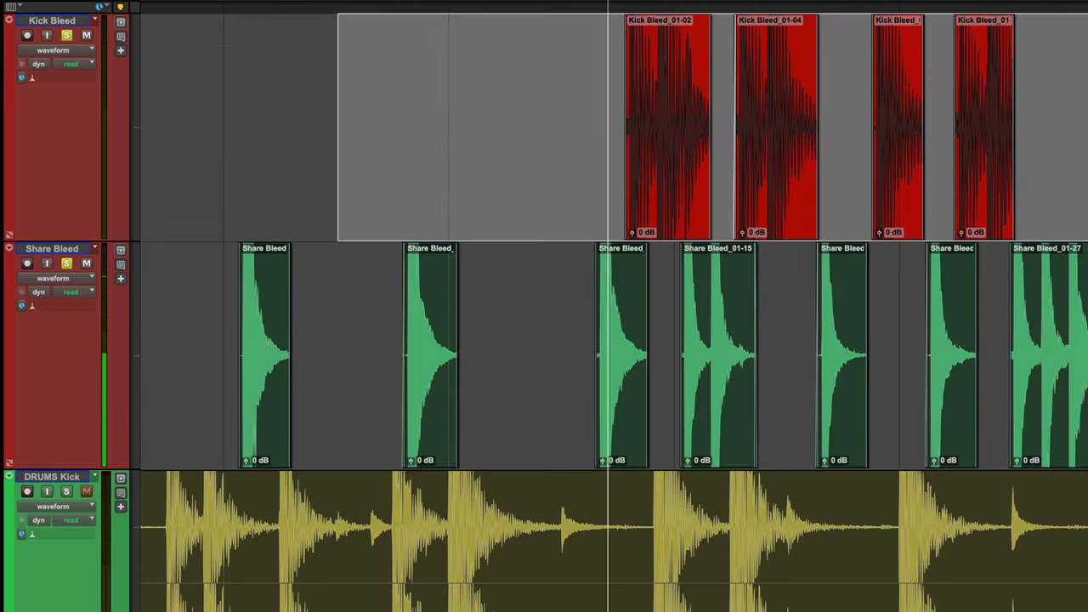
Step: Play back the faded Kick Bleed and Share Bleed tracks together, and consolidate each track into one continuous clip
{"action": "scroll", "coordinate": [614, 306], "scroll_direction": "right", "scroll_amount": 1}
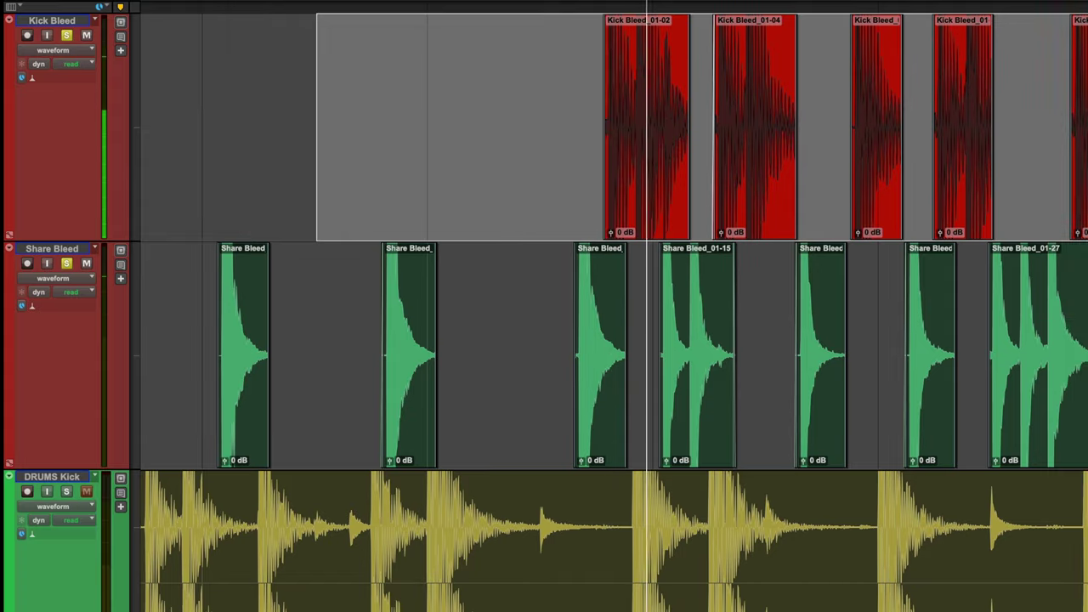
{"action": "scroll", "coordinate": [614, 306], "scroll_direction": "up", "scroll_amount": 3}
{"action": "scroll", "coordinate": [545, 306], "scroll_direction": "down", "scroll_amount": 3}
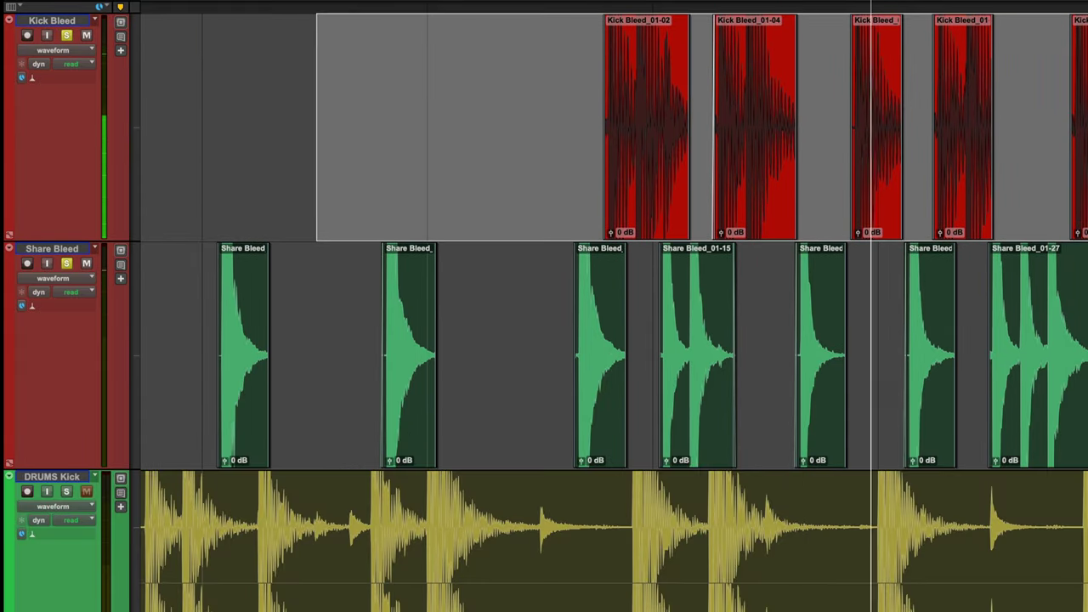
{"action": "key", "text": "t"}
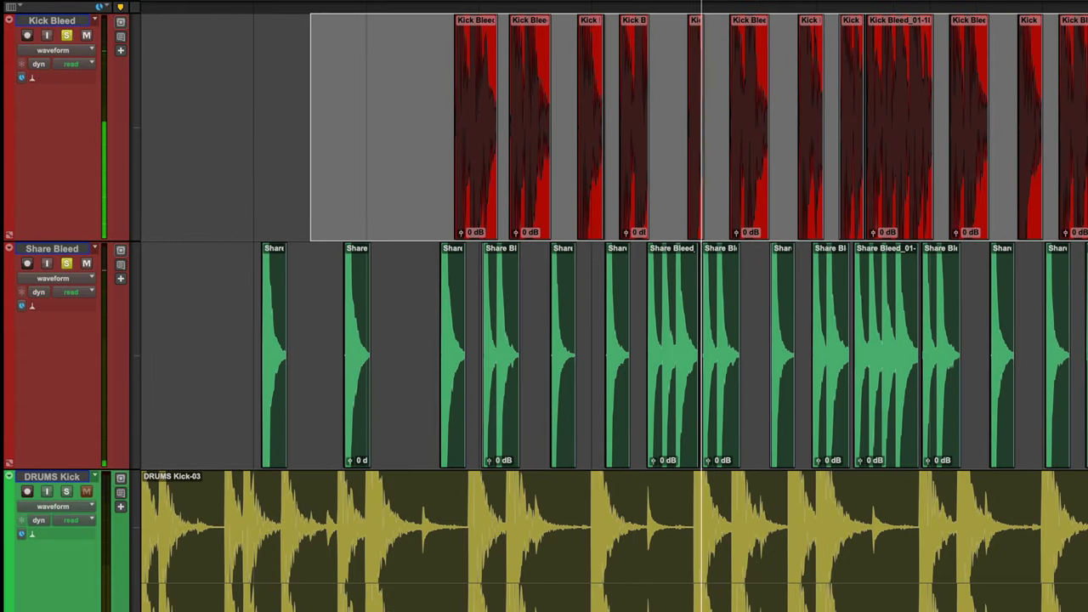
{"action": "key", "text": "space"}
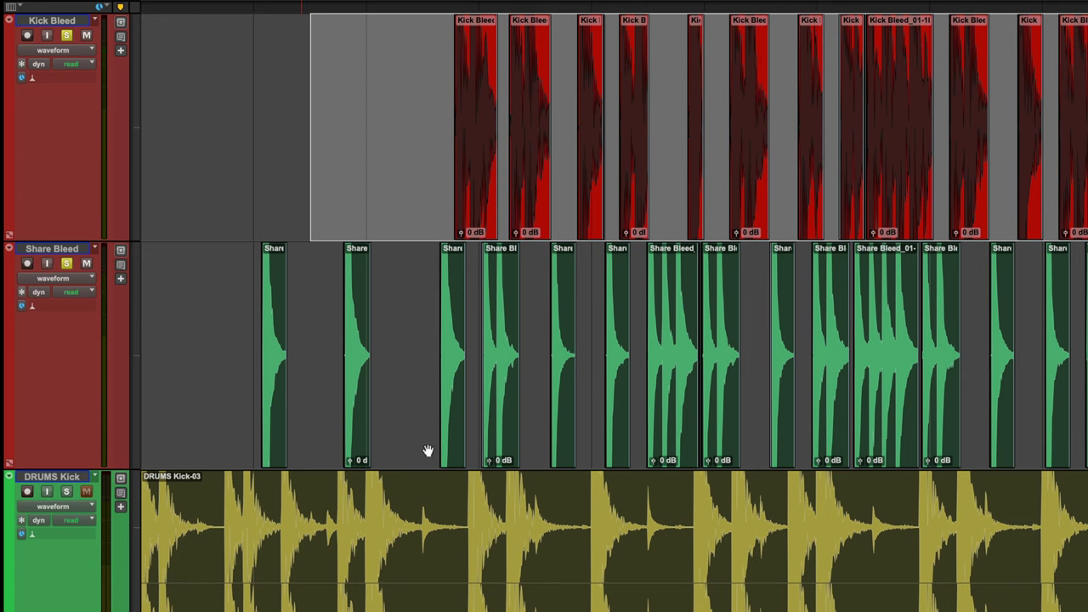
{"action": "key", "text": "alt+shift+3"}
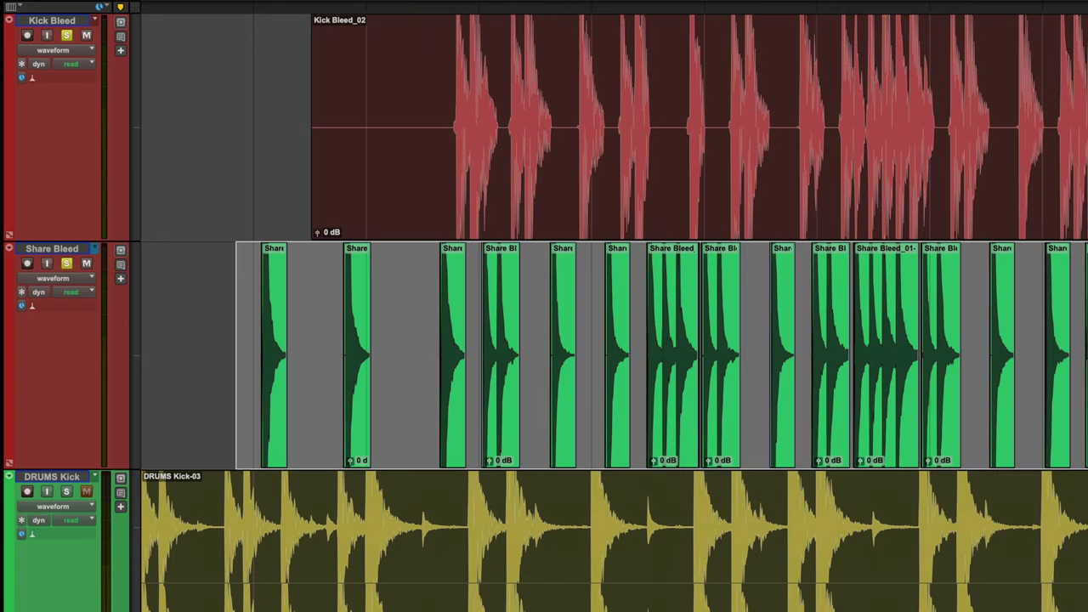
{"action": "key", "text": "alt+shift+3"}
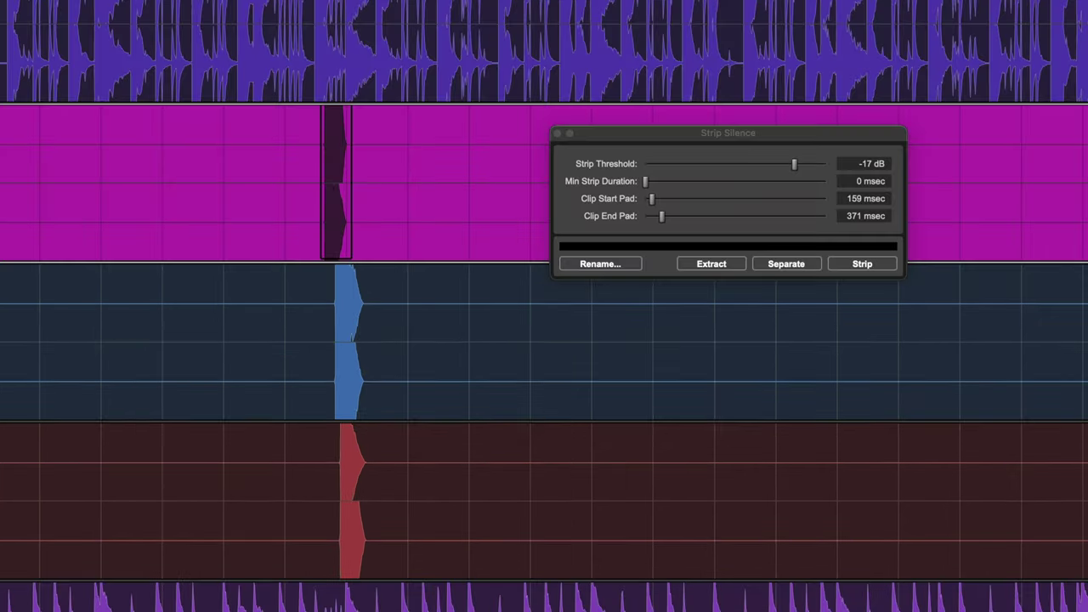
Step: Extend the selection to all three tom tracks, strip them with a -17 dB threshold and pads of 159 and 371 msec, and play the result
{"action": "key", "text": "shift+semicolon"}
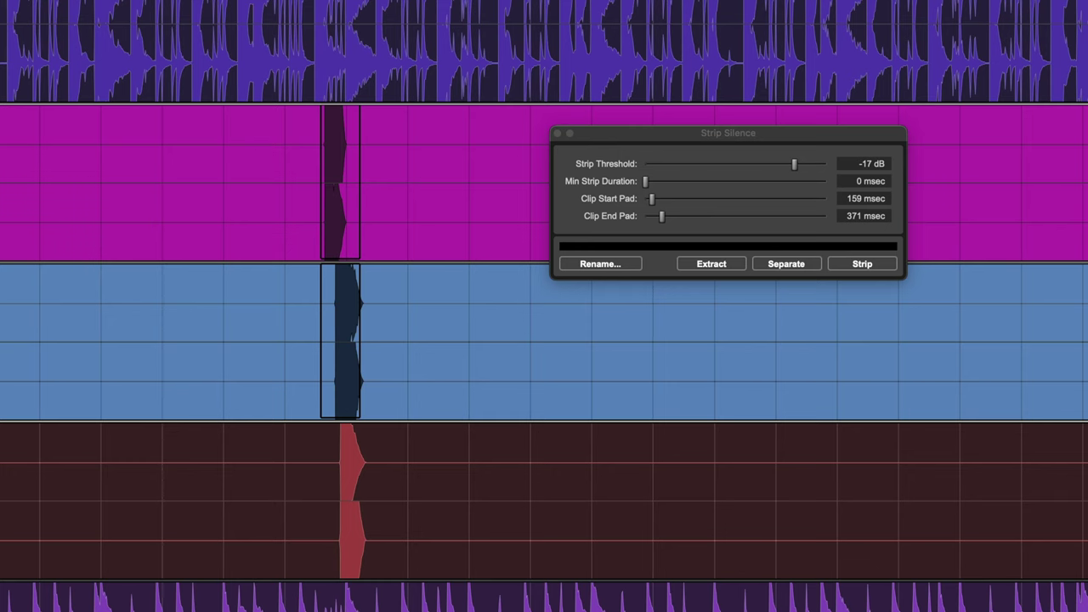
{"action": "key", "text": "shift+semicolon"}
{"action": "key", "text": "Return"}
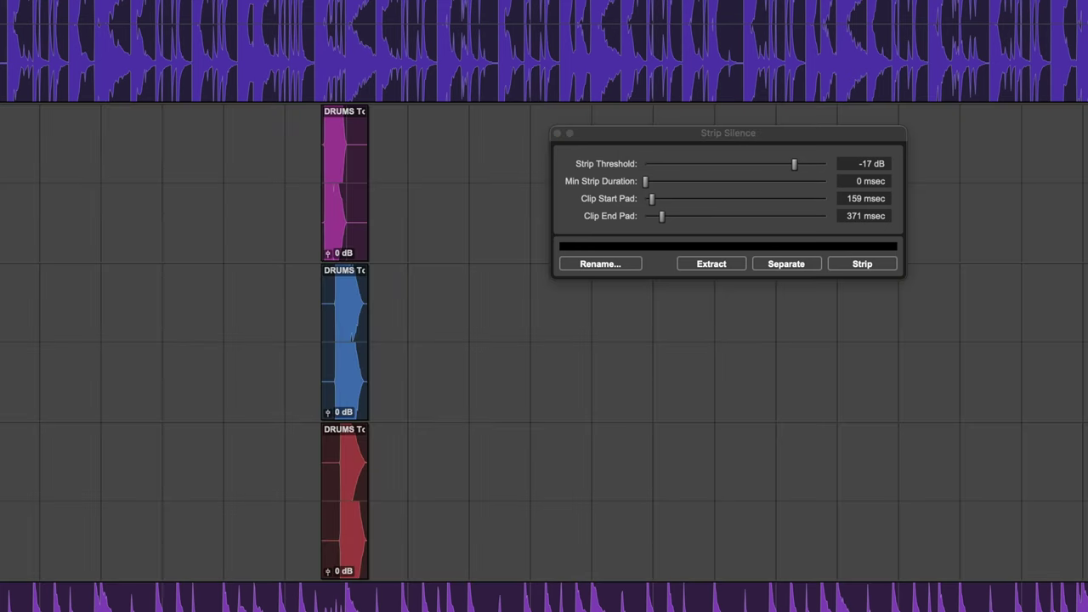
{"action": "key", "text": "space"}
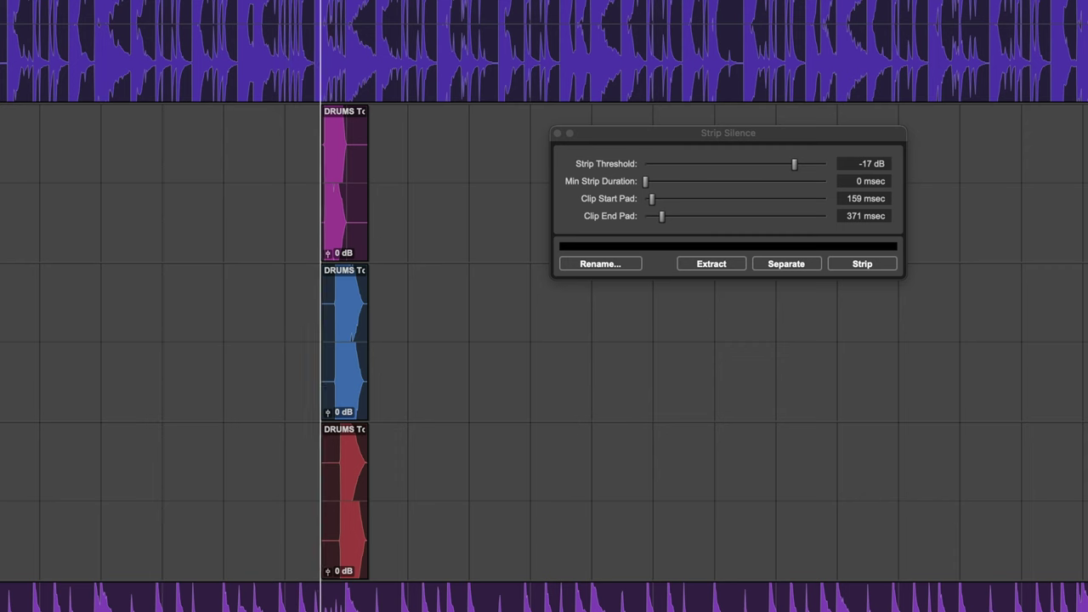